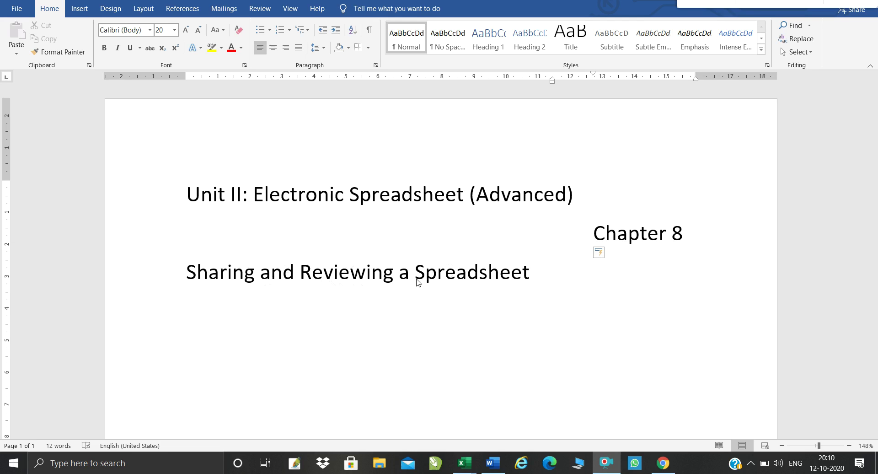
Switch from the Word document to the assessment schedule workbook in Excel and display its review commands
click(443, 271)
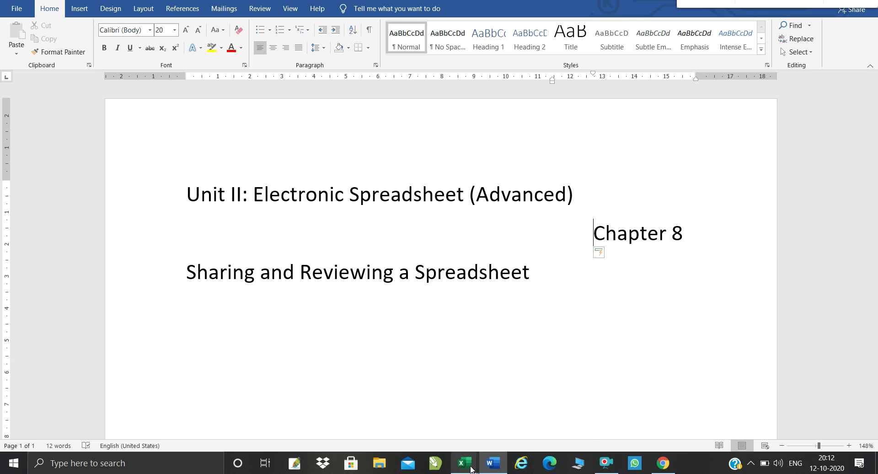
mouse_move(471, 468)
click(435, 425)
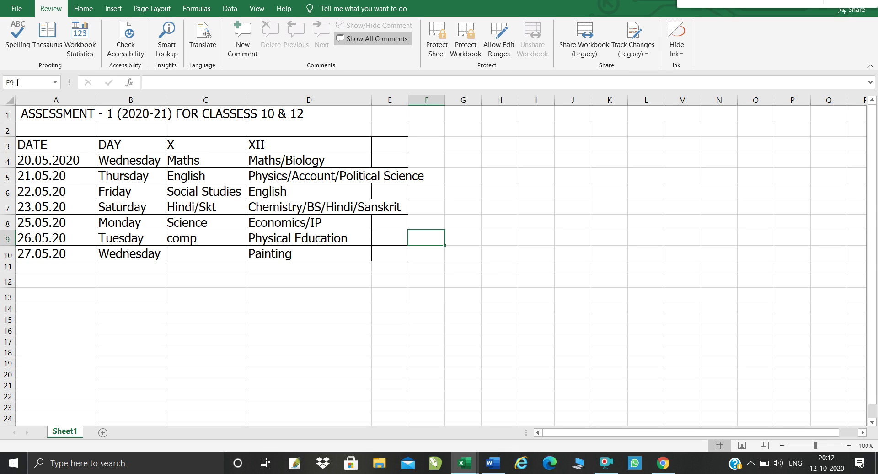
click(93, 13)
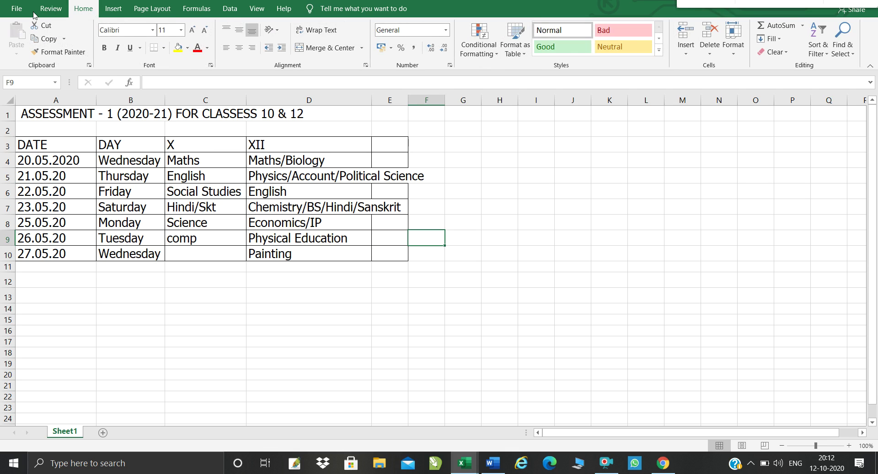
click(57, 10)
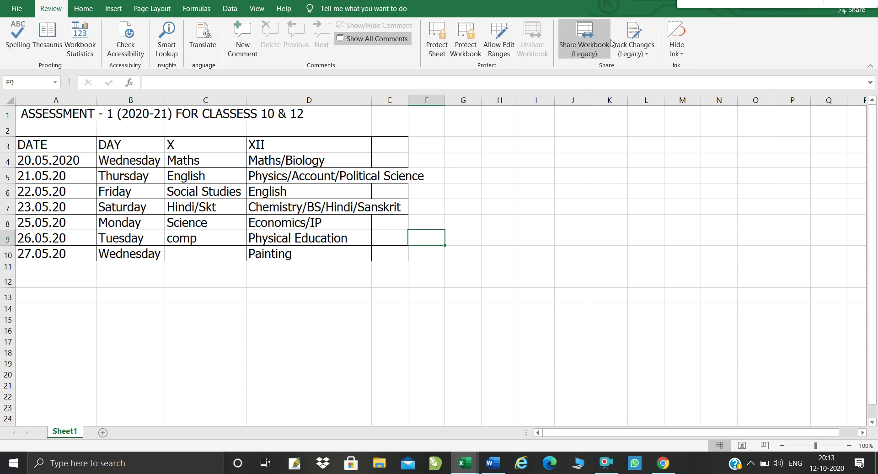
Share the workbook using the old shared workbooks feature instead of co-authoring, and allow the workbook to be saved
click(589, 50)
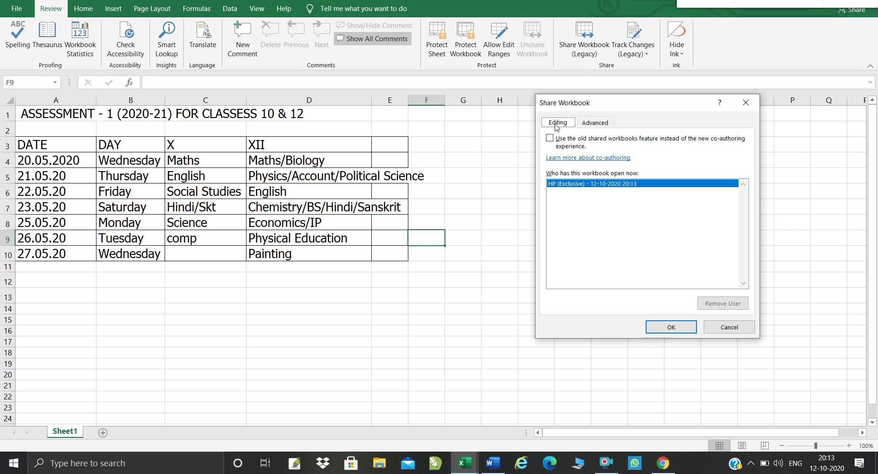
click(549, 139)
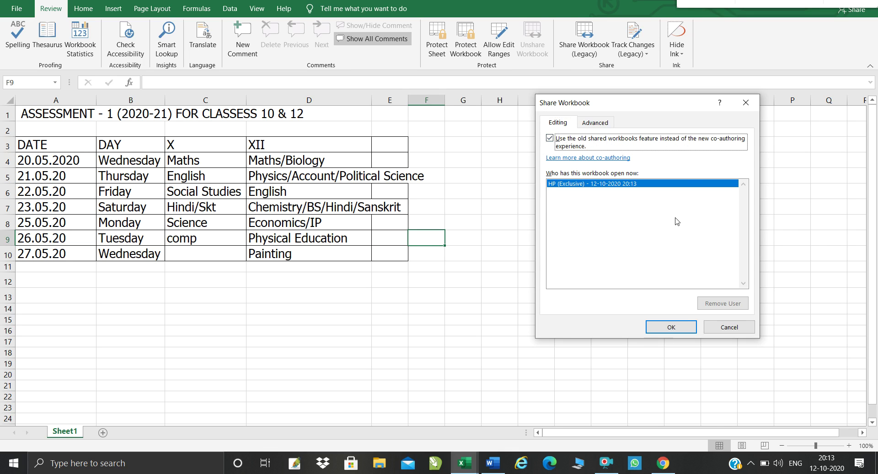
click(656, 328)
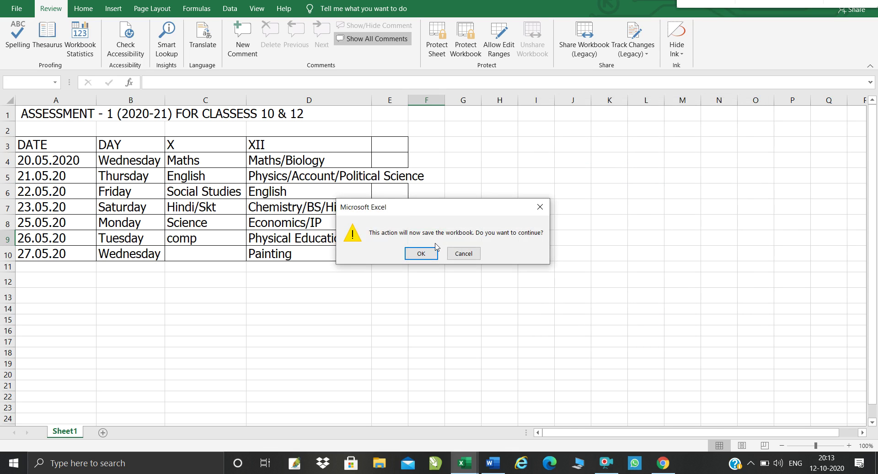
click(418, 253)
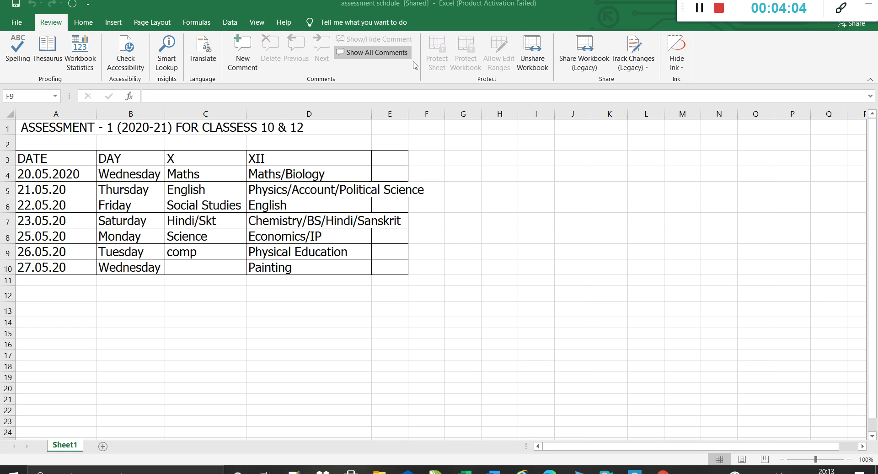
Examine the ribbon customization options for the groups included under Review, and close the options
click(9, 22)
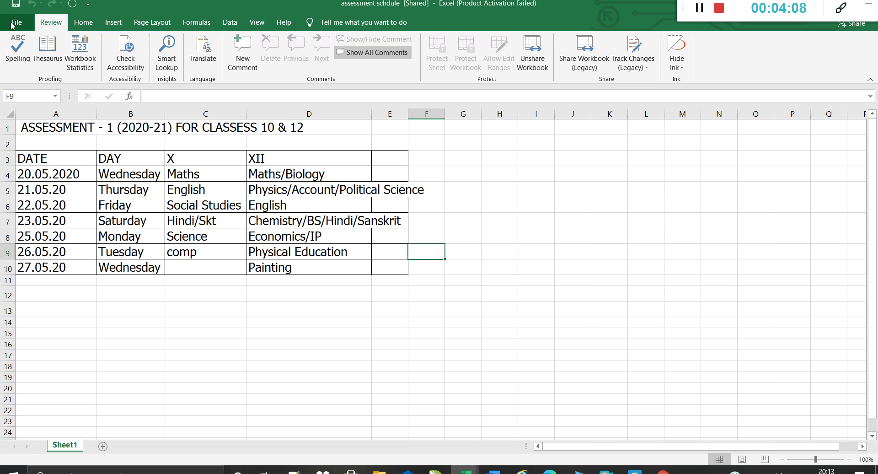
click(10, 22)
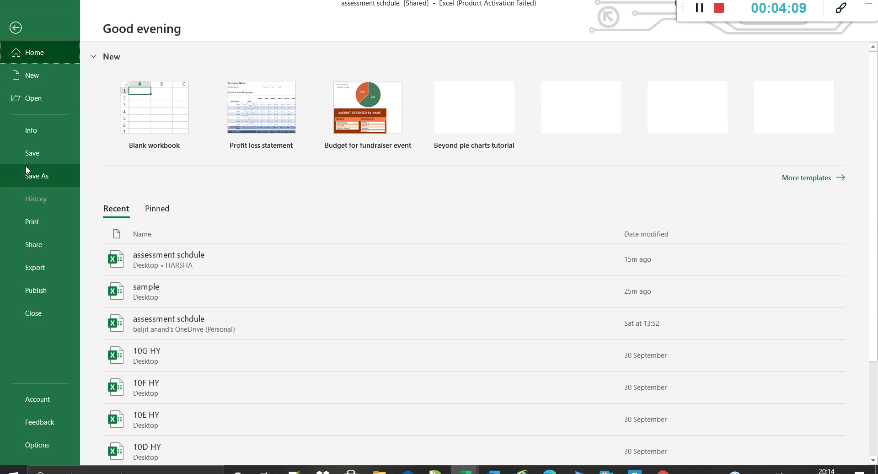
click(44, 449)
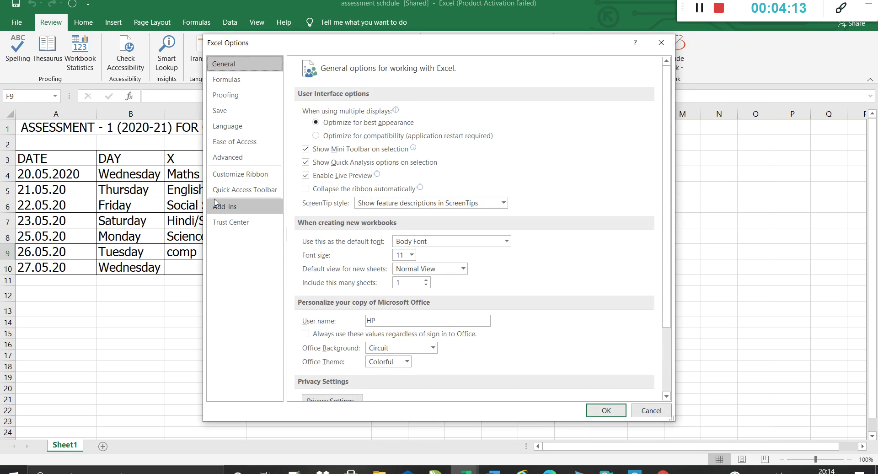
click(235, 175)
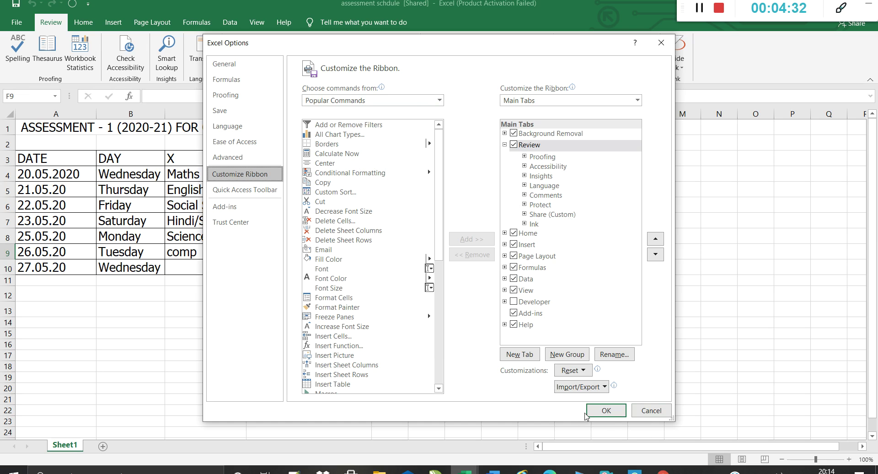
click(605, 410)
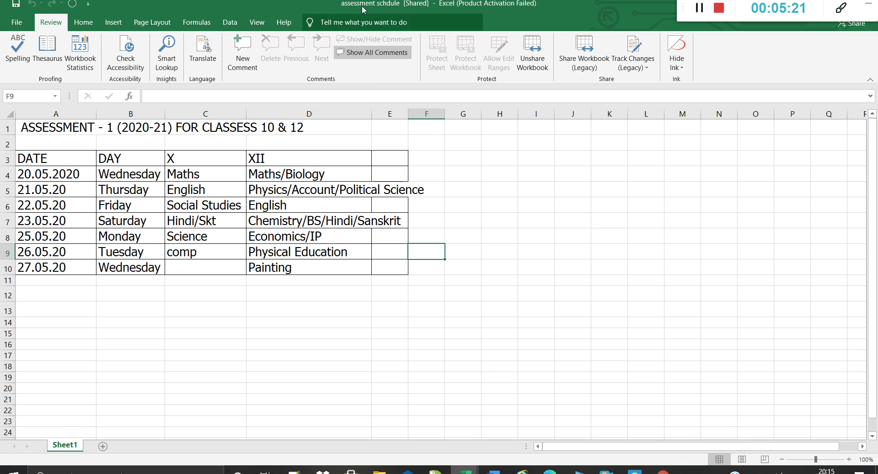
Save the shared assessment schedule workbook
click(18, 22)
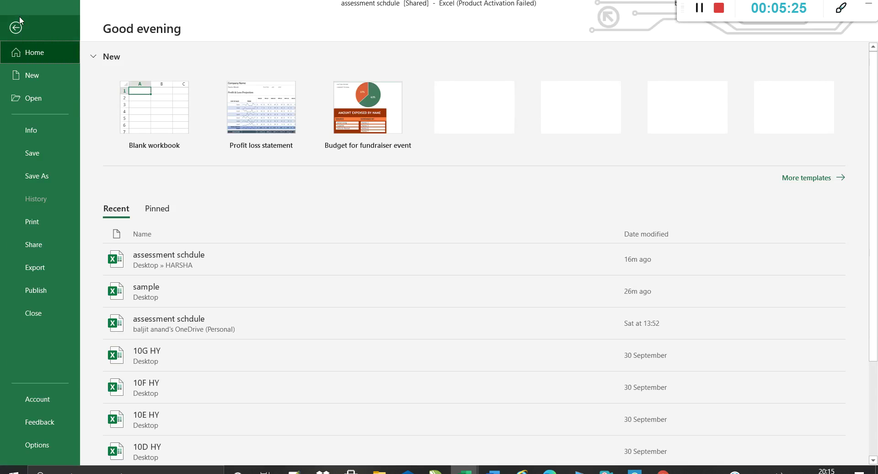
click(21, 151)
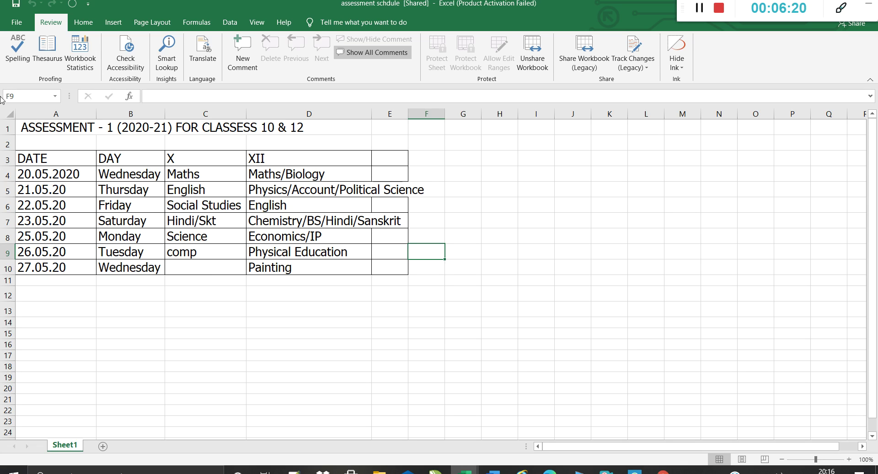
click(16, 23)
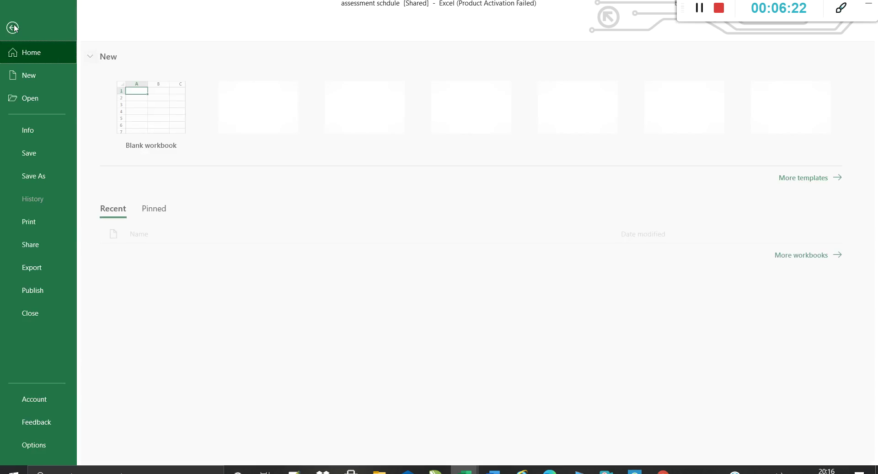
click(27, 153)
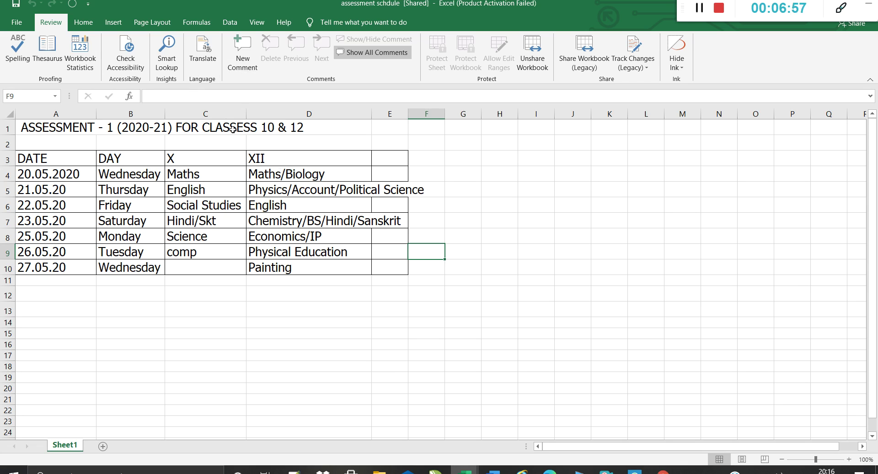
Set the class X subjects to "comp" in C8 and "science" in C9, and save the workbook
click(216, 241)
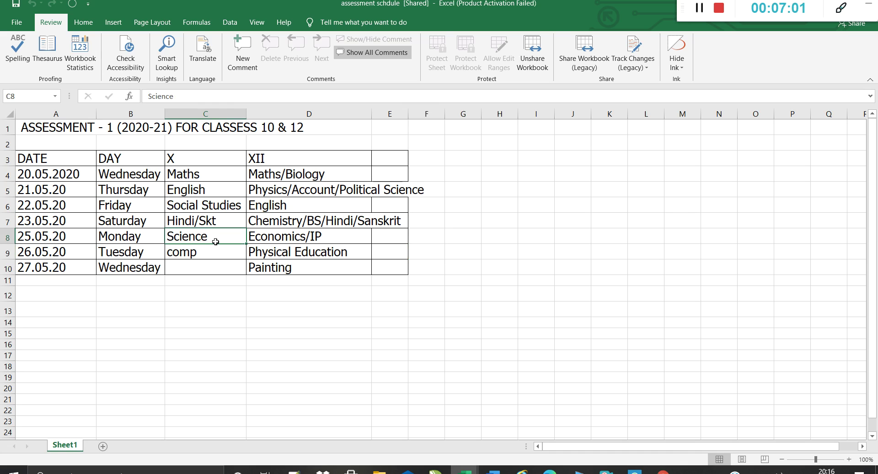
text(c)
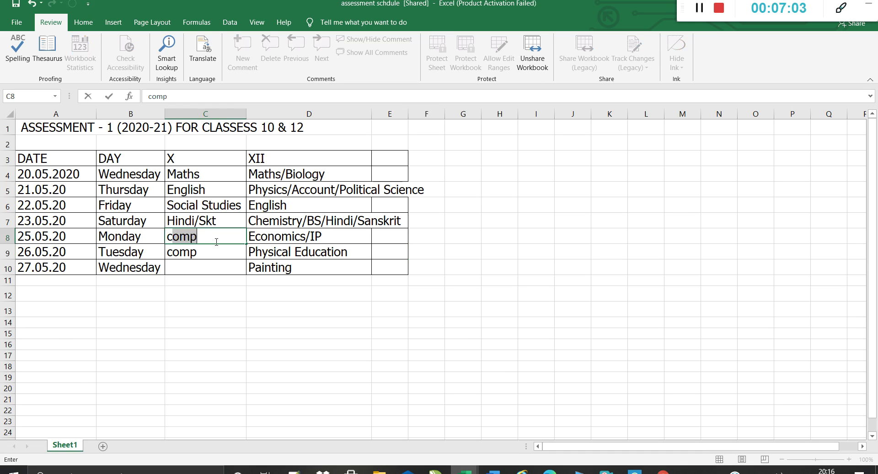
key(Return)
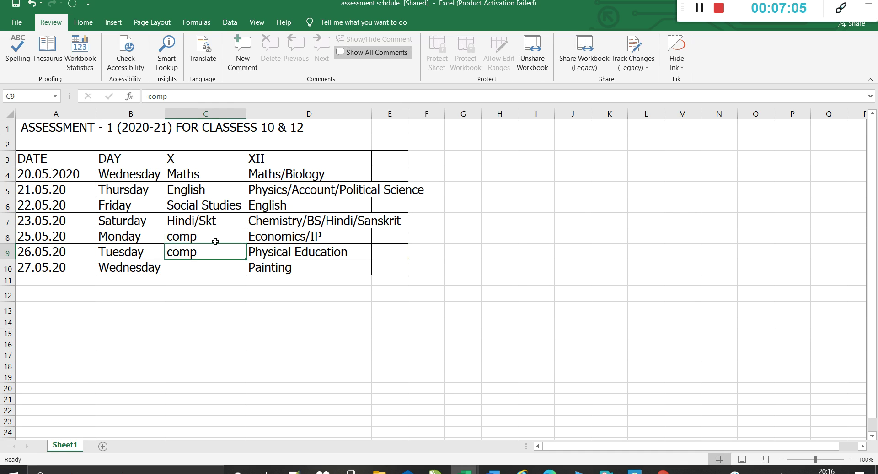
text(sci)
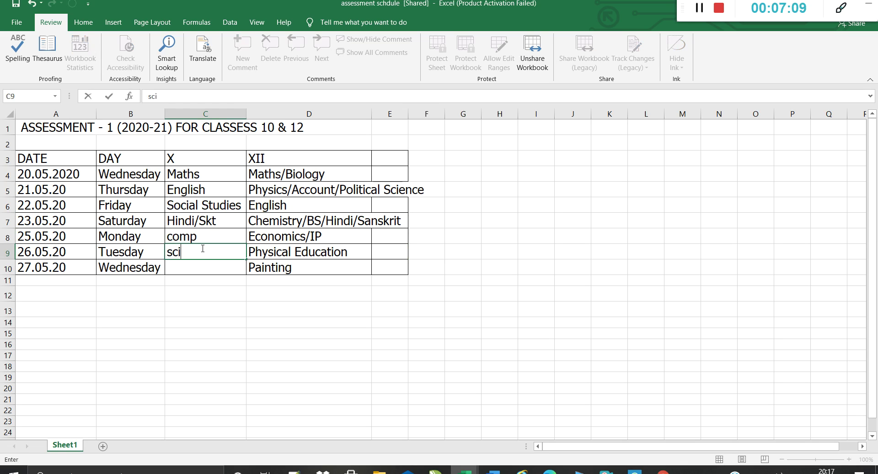
text(ence)
click(16, 25)
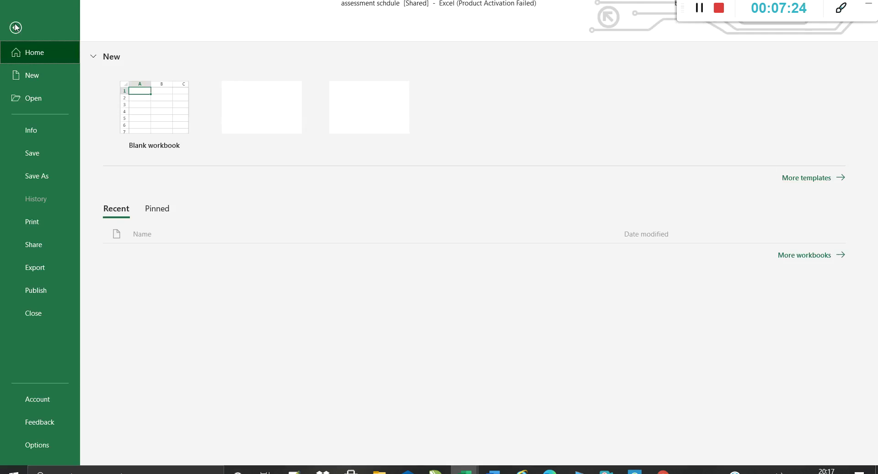
click(35, 151)
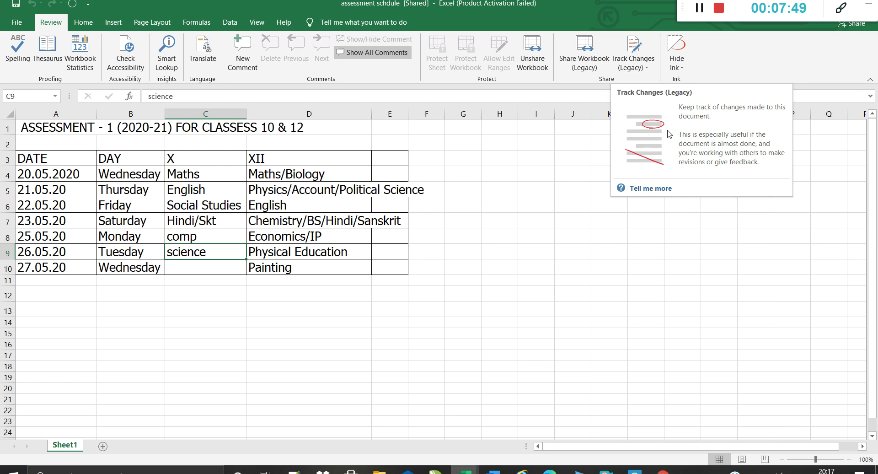
Highlight tracked changes made since the last save by everyone in the range C4:E10
click(627, 53)
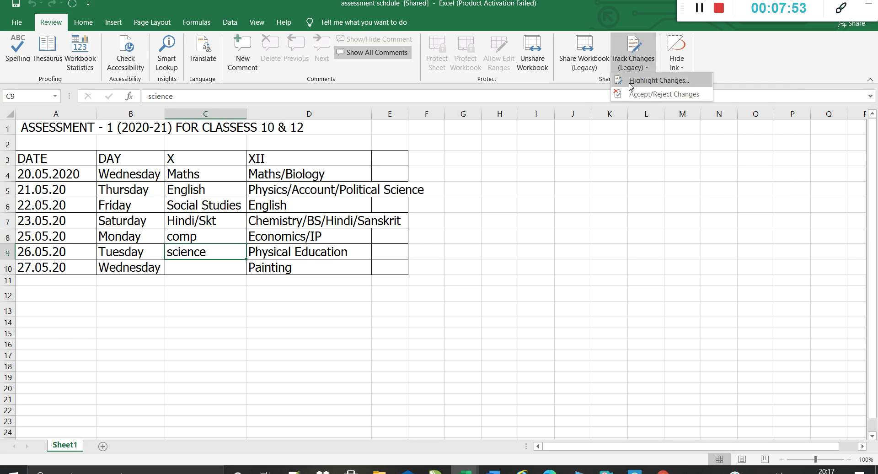
click(628, 83)
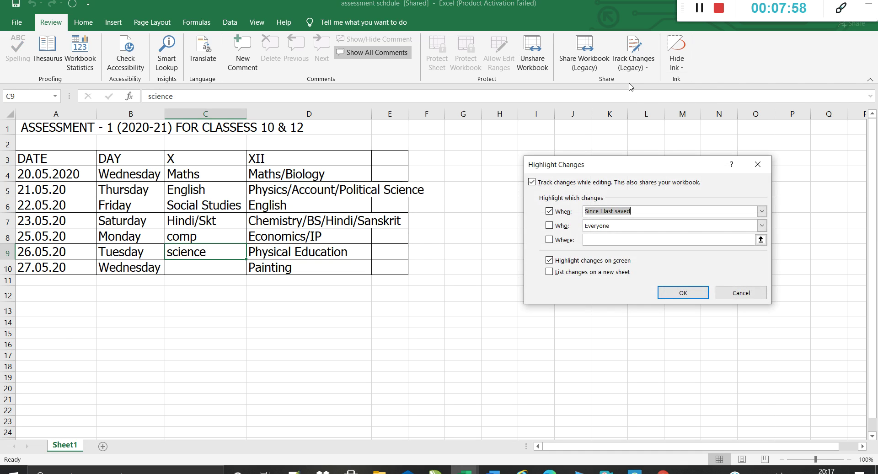
click(549, 226)
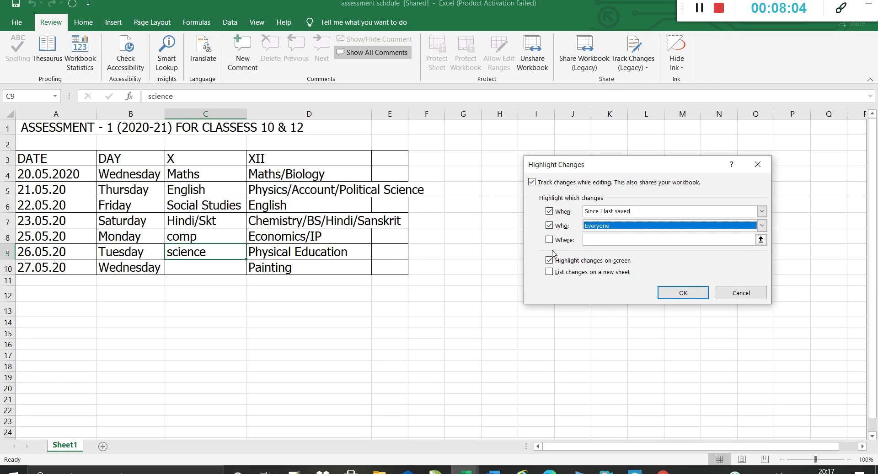
click(549, 240)
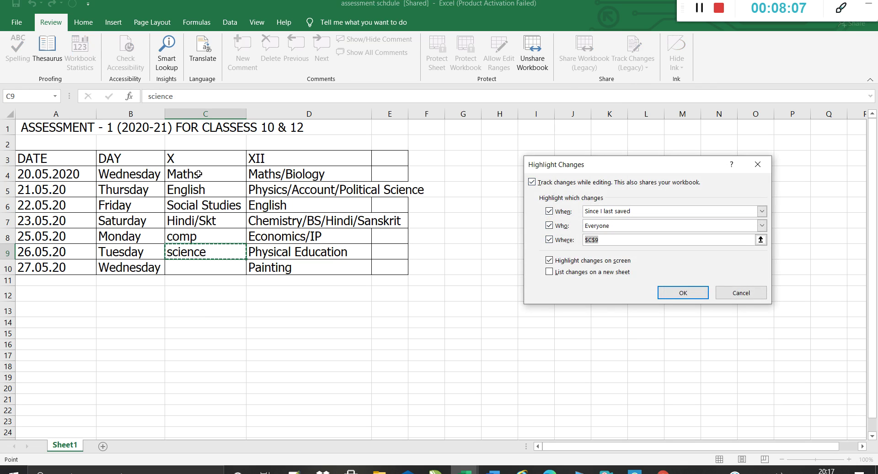
drag(198, 174, 401, 263)
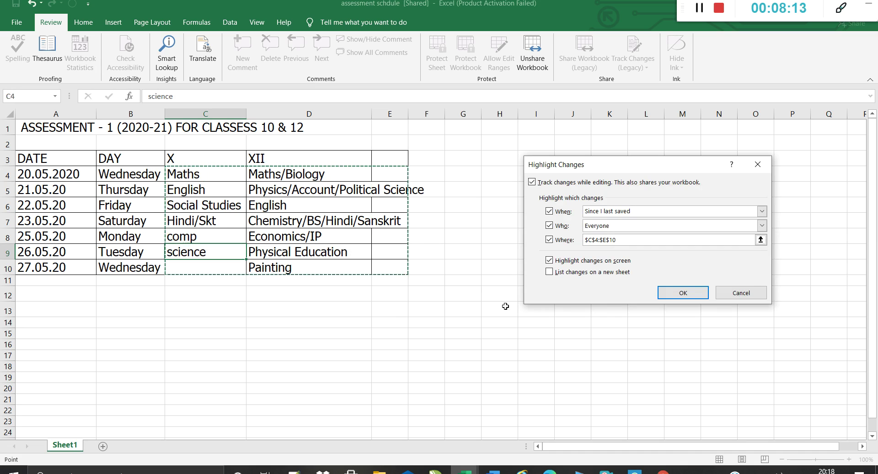
click(683, 292)
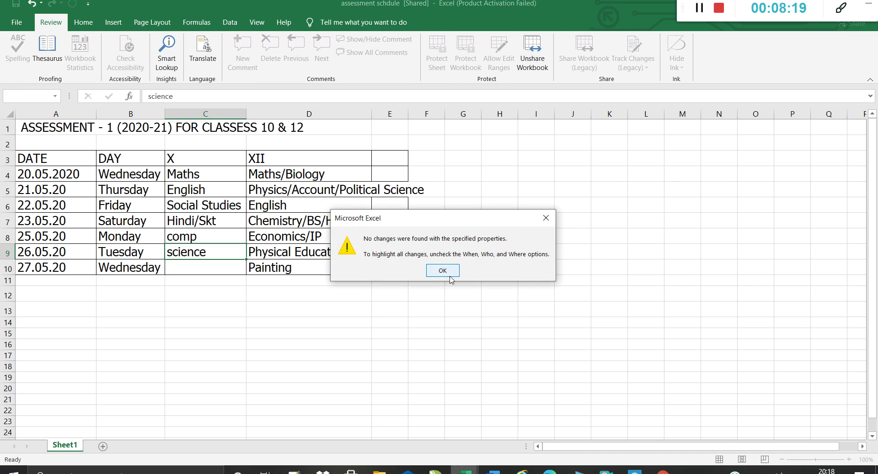
click(446, 274)
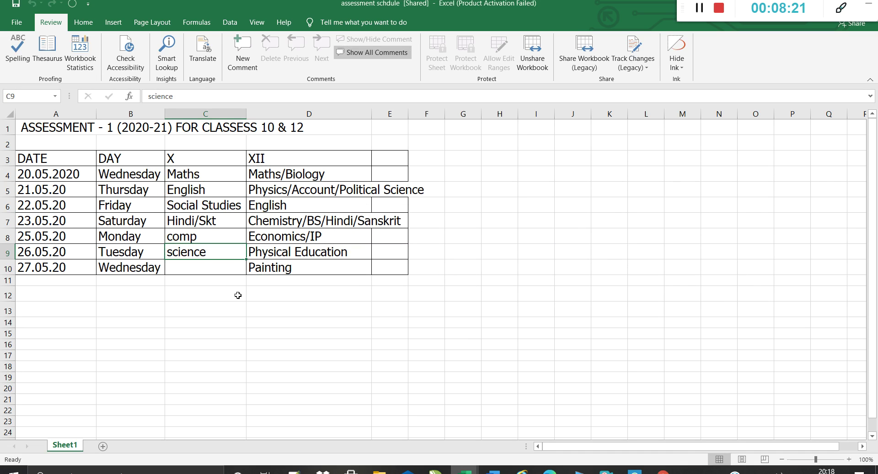
Set the class X subjects to "science" in C8 and "Comp" in C9
click(228, 236)
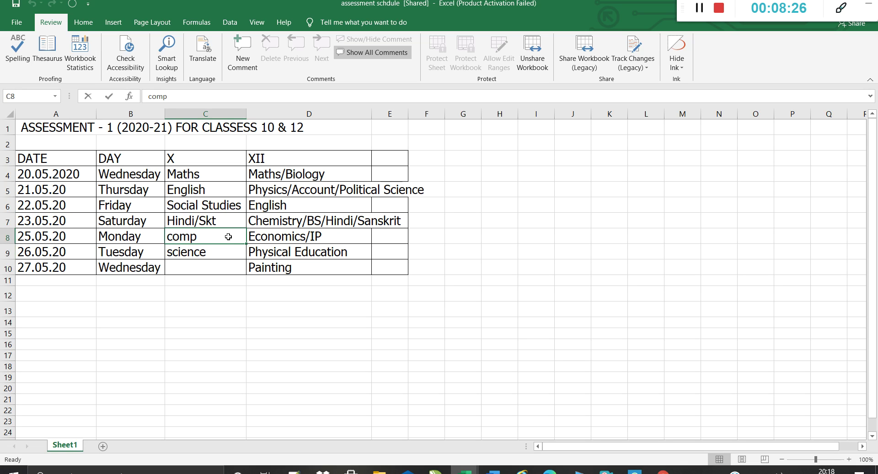
text(Sc)
text(ien)
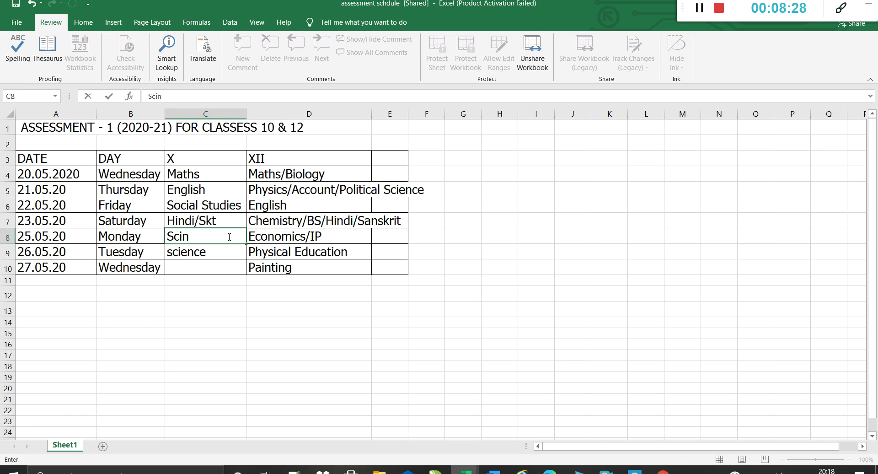
text(c)
key(Return)
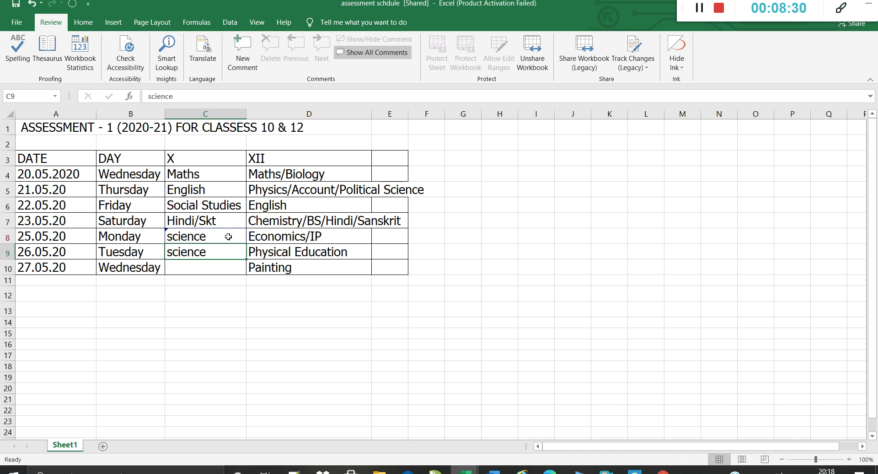
text(Comp)
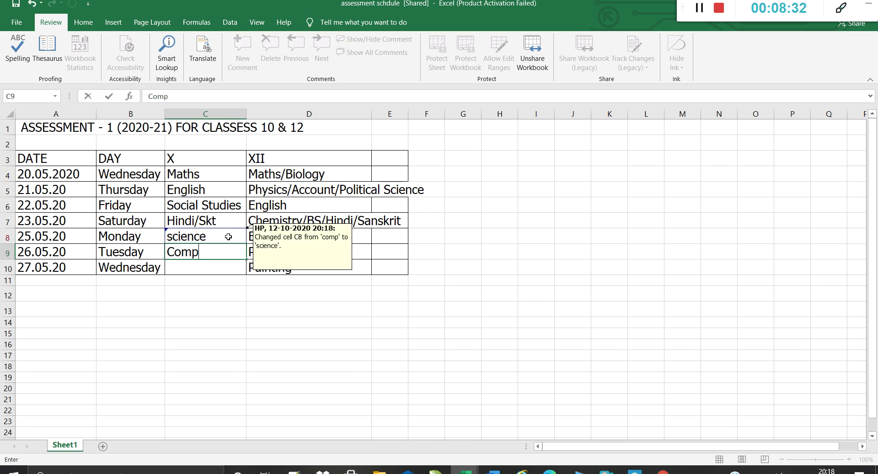
key(Return)
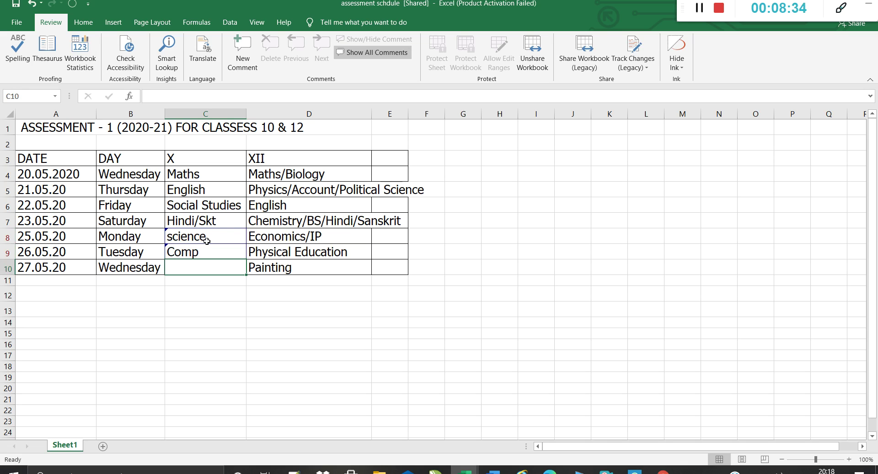
Examine the tracked-change notes on the class X cells C8 and C9
click(210, 236)
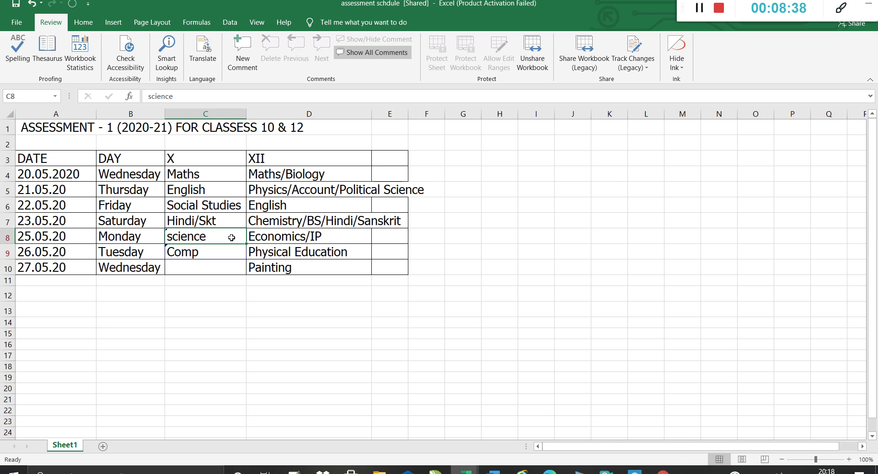
mouse_move(227, 236)
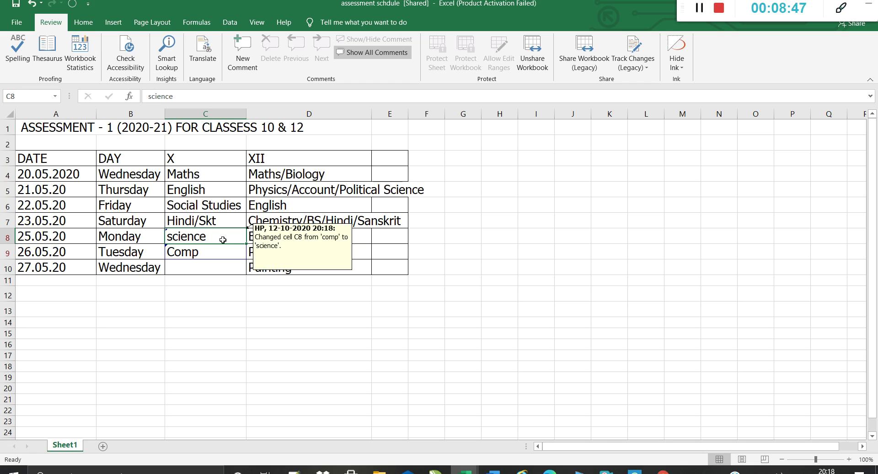
mouse_move(222, 253)
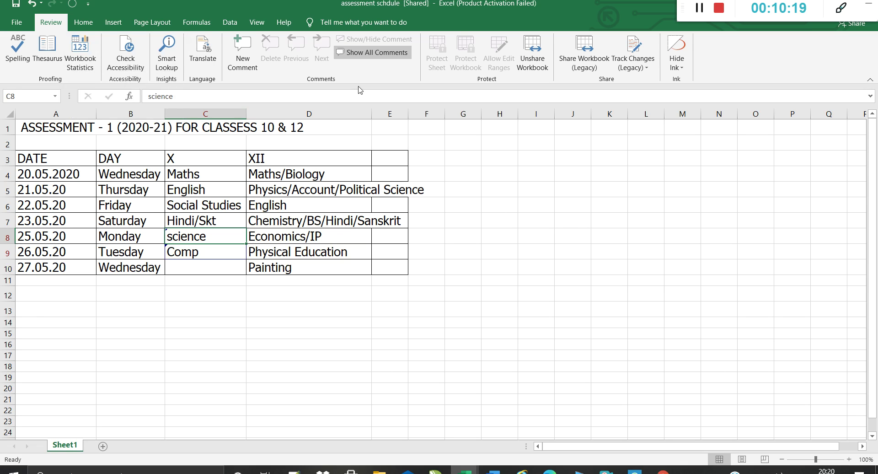
Review everyone's not-yet-reviewed changes in C4:E10, saving the workbook when asked, and accept the latest "science" value for C8
click(633, 62)
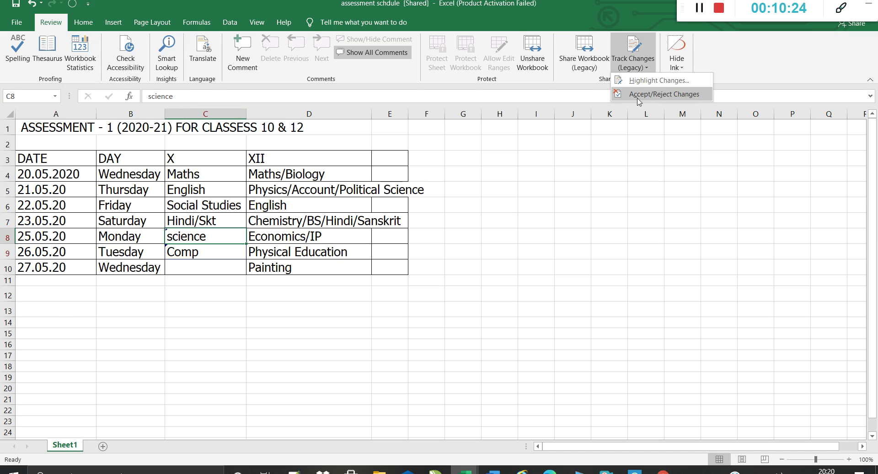
click(664, 94)
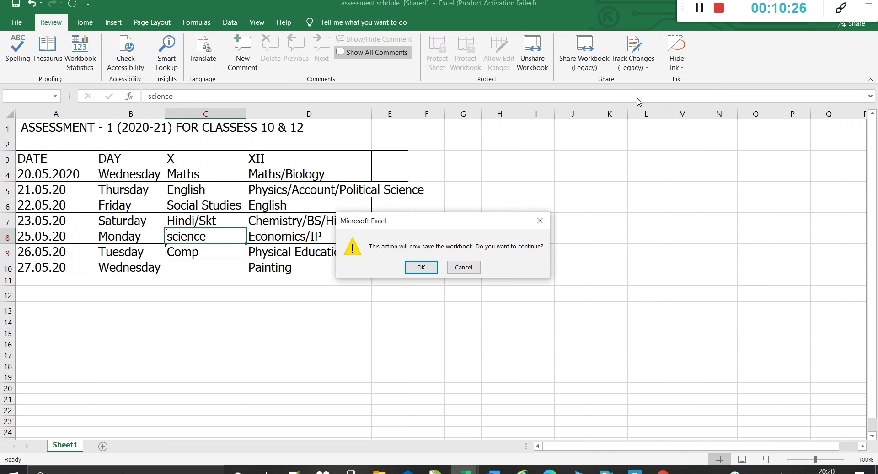
click(422, 267)
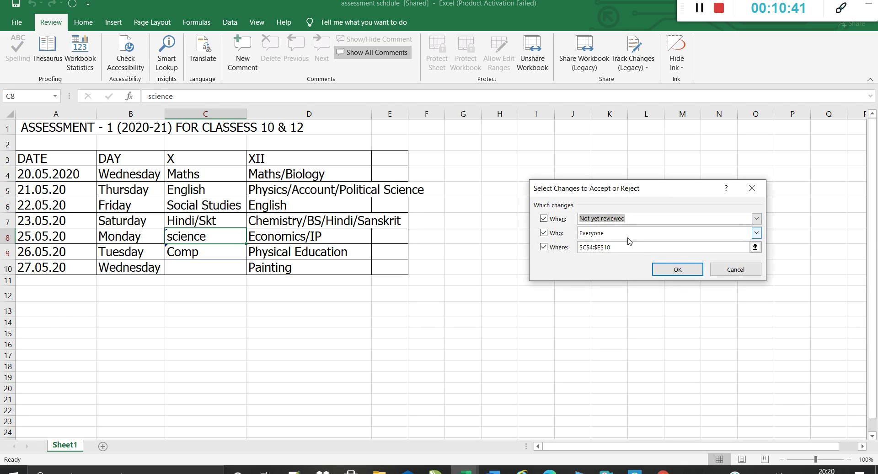
click(676, 276)
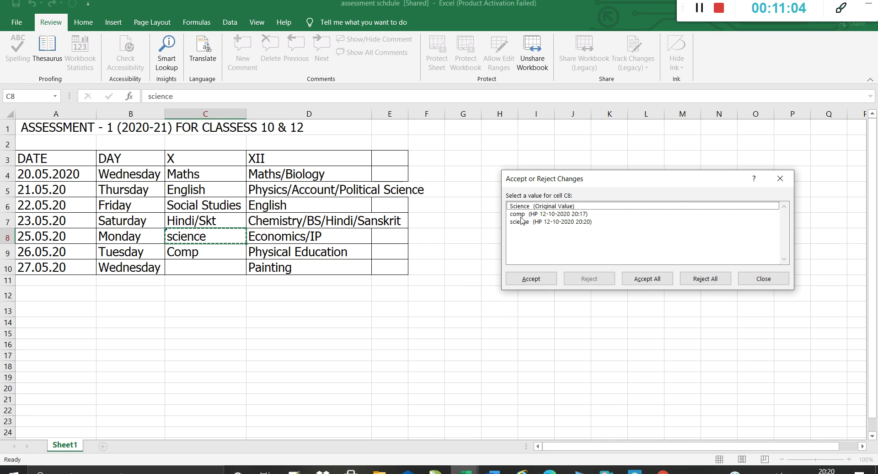
click(521, 217)
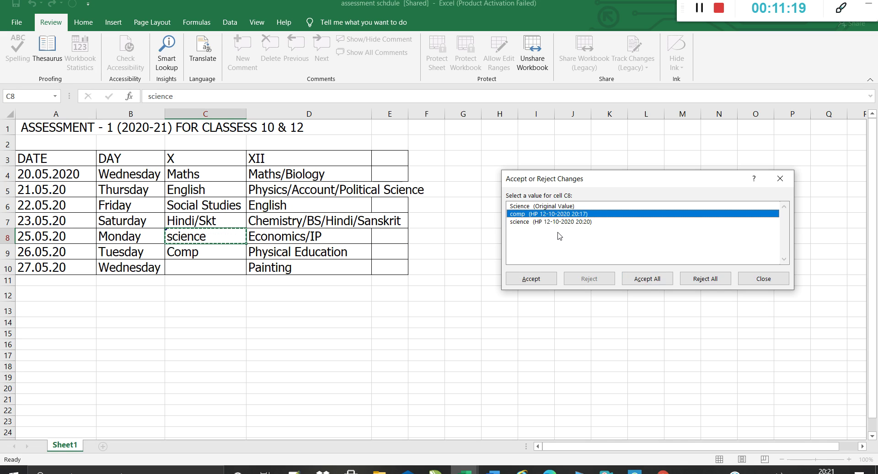
click(533, 223)
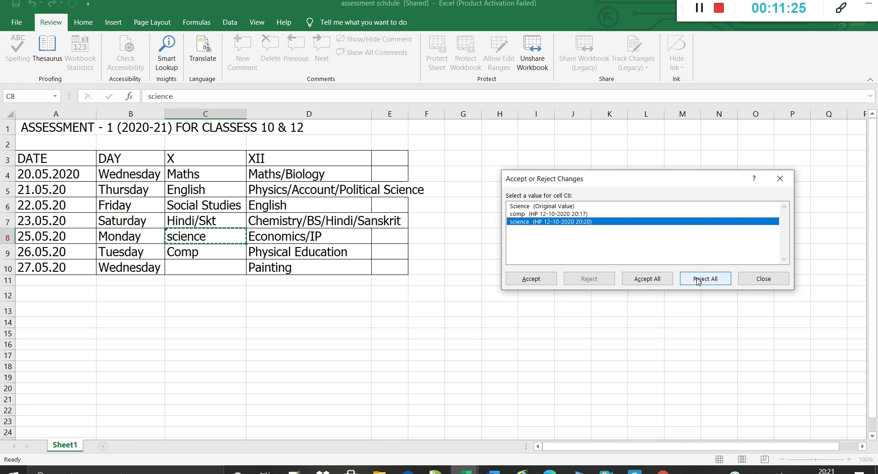
click(534, 282)
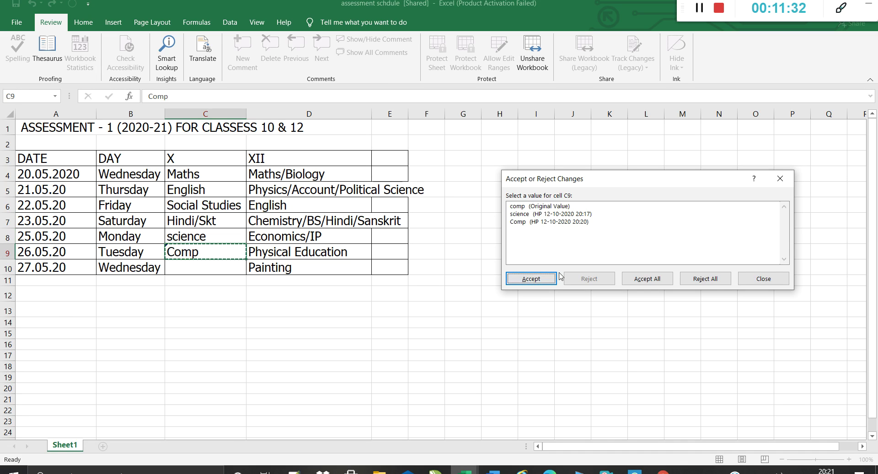
Reject all remaining tracked changes, starting with those in C9
click(572, 222)
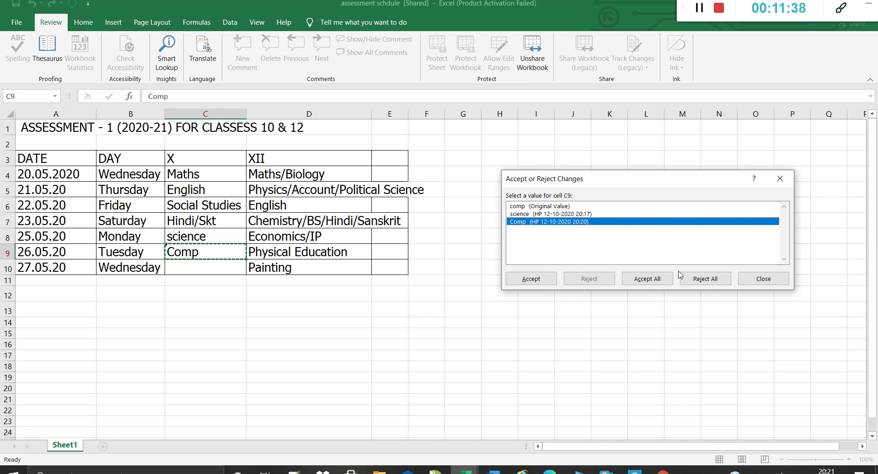
click(695, 279)
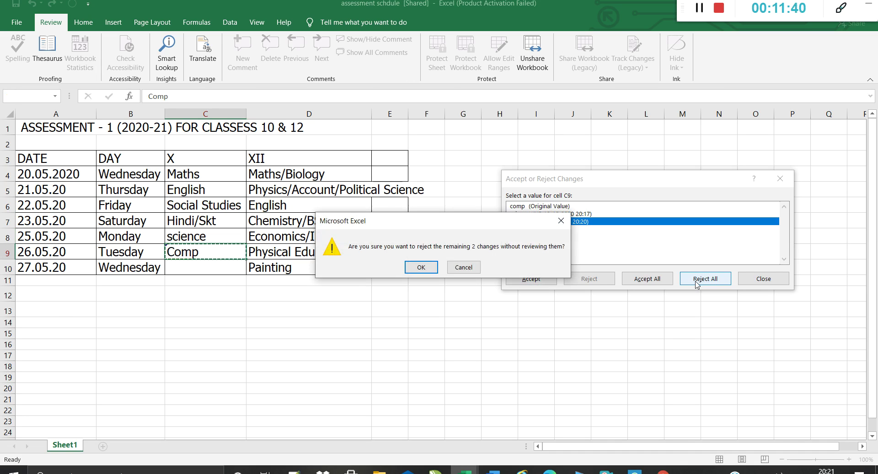
click(419, 267)
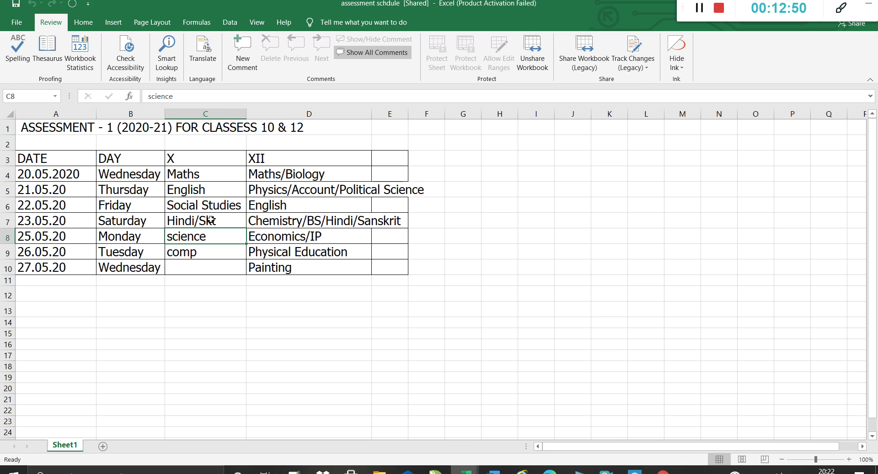
Add the comment "Those students adopted as hindi subject give hindi" to the class X Hindi/Skt cell C7
click(211, 220)
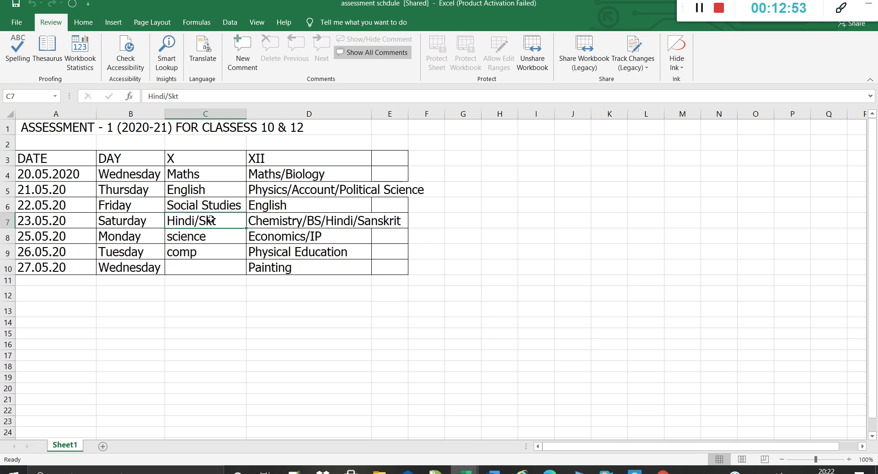
click(245, 69)
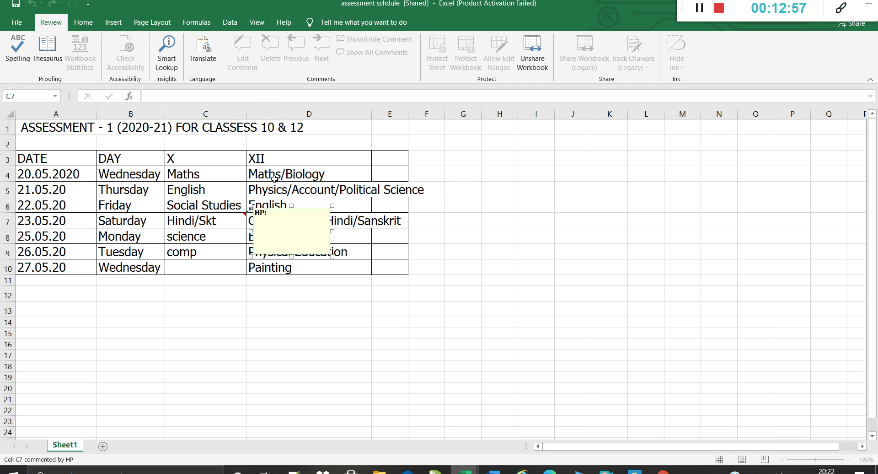
text(Those studen)
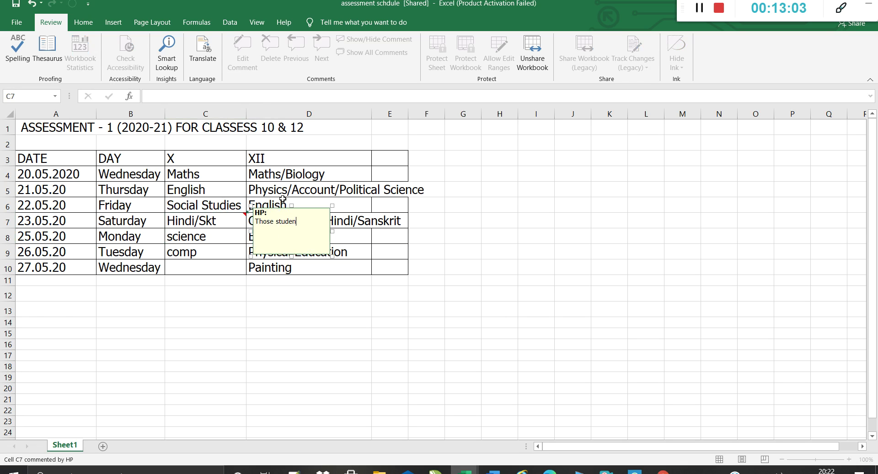
text(ts adopted as hindi subject give hindi)
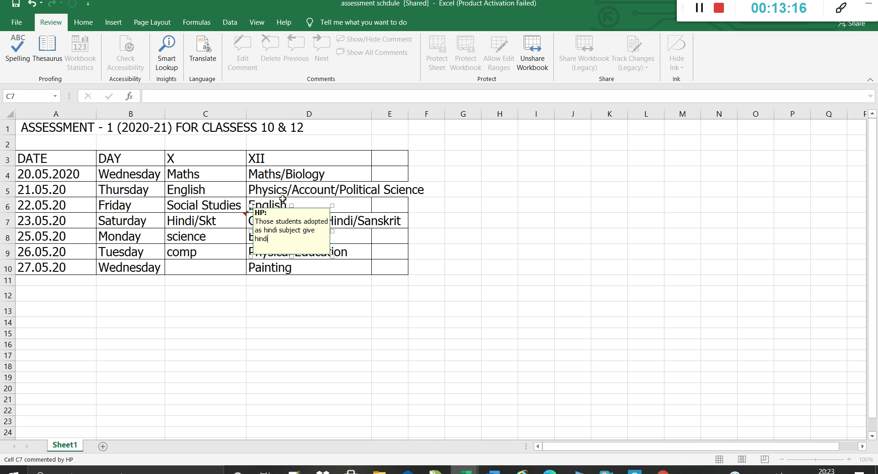
click(224, 223)
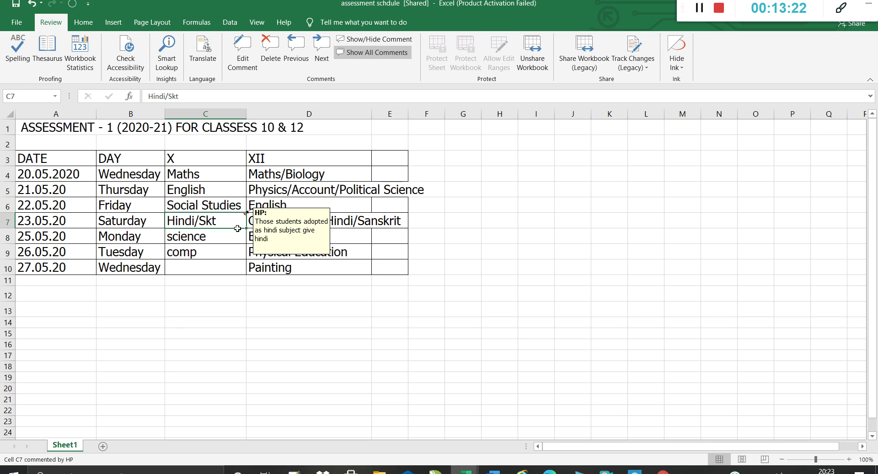
click(237, 236)
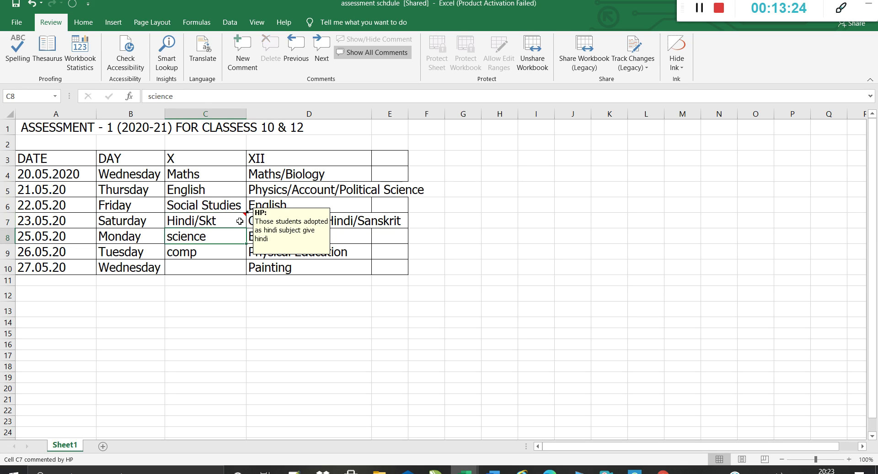
click(257, 205)
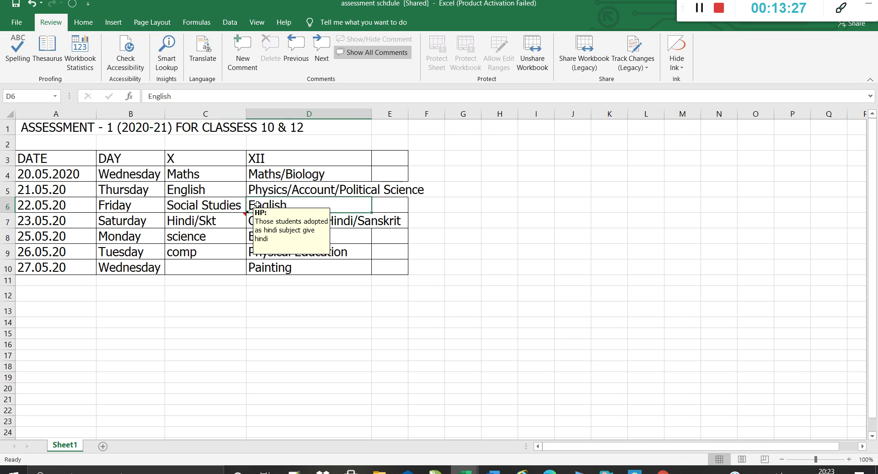
double_click(303, 205)
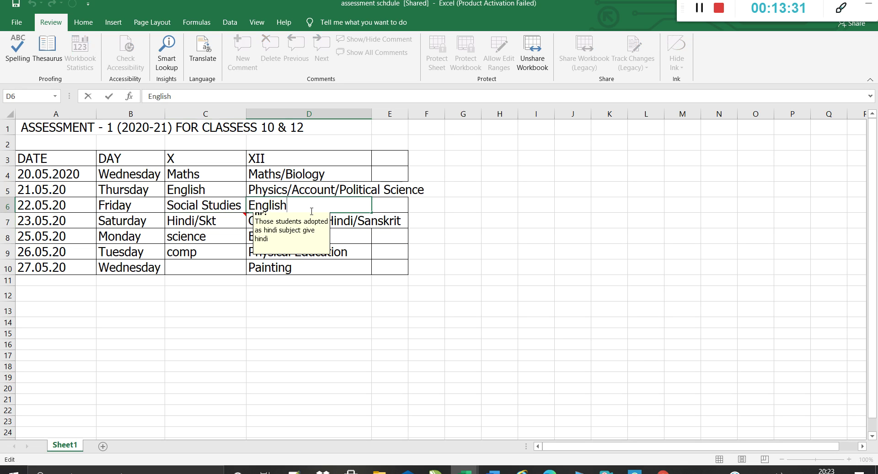
double_click(322, 190)
key(Escape)
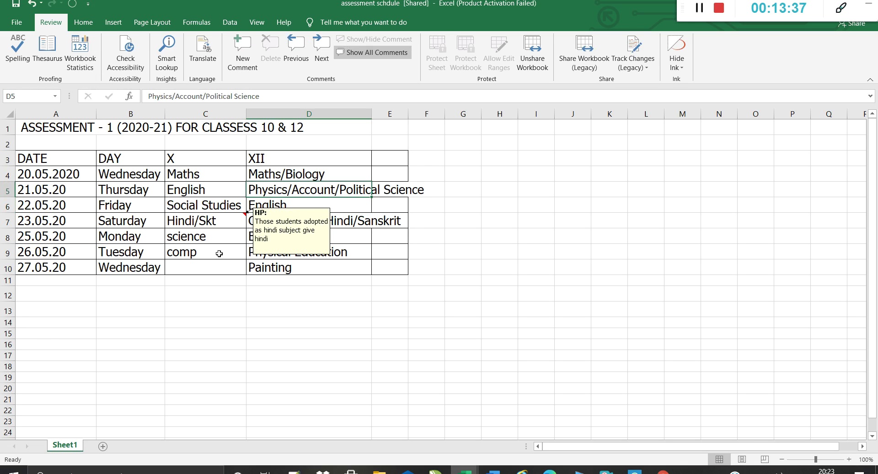
click(219, 254)
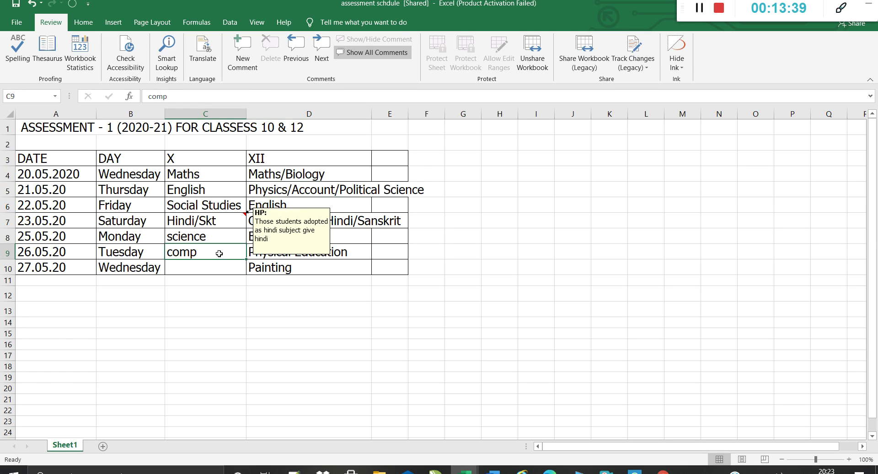
click(251, 213)
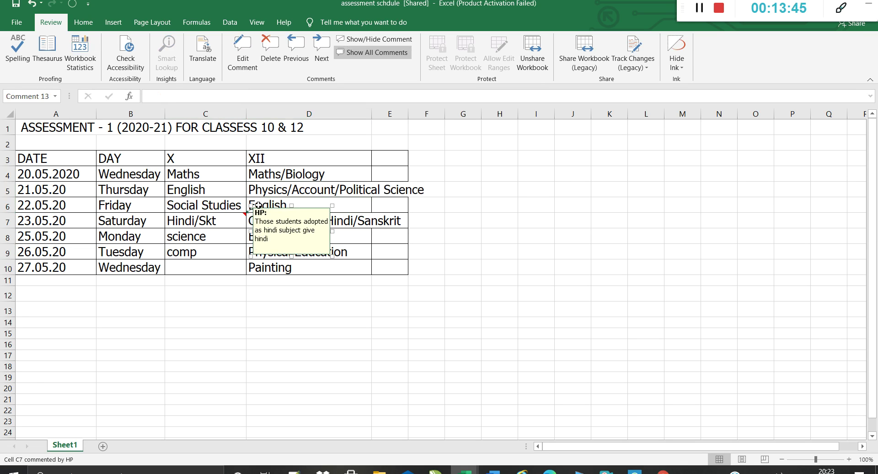
double_click(258, 206)
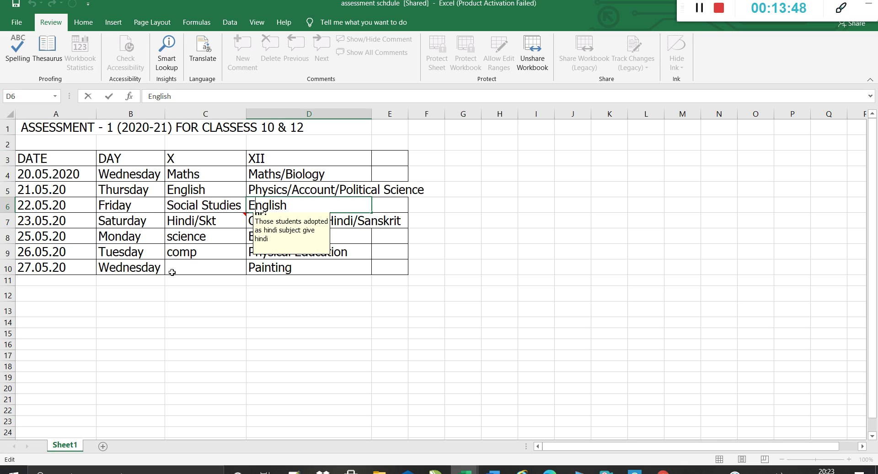
key(Escape)
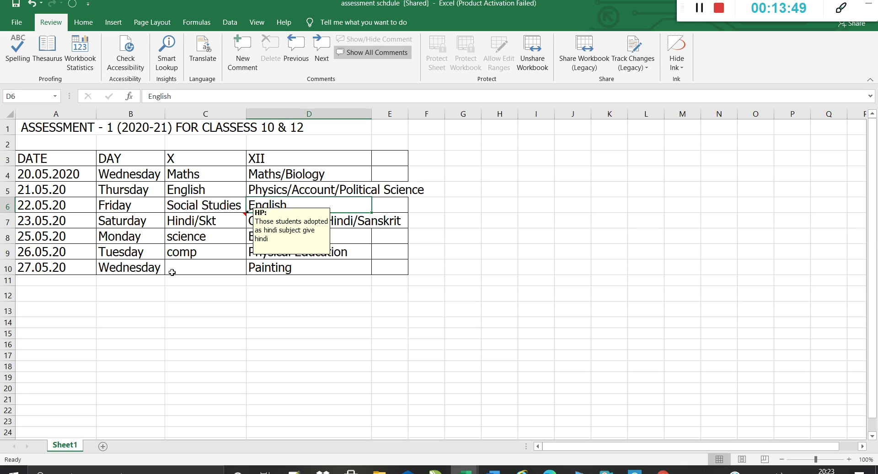
Insert a comment without text on the class X Social Studies cell C6
click(181, 206)
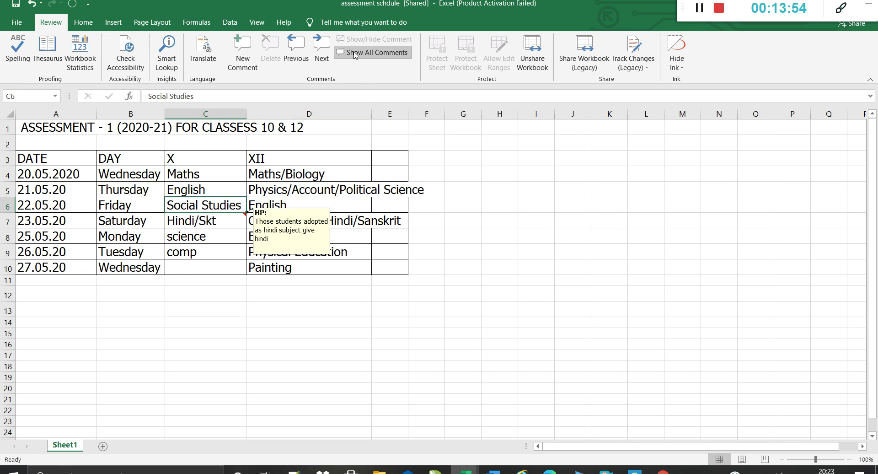
click(242, 52)
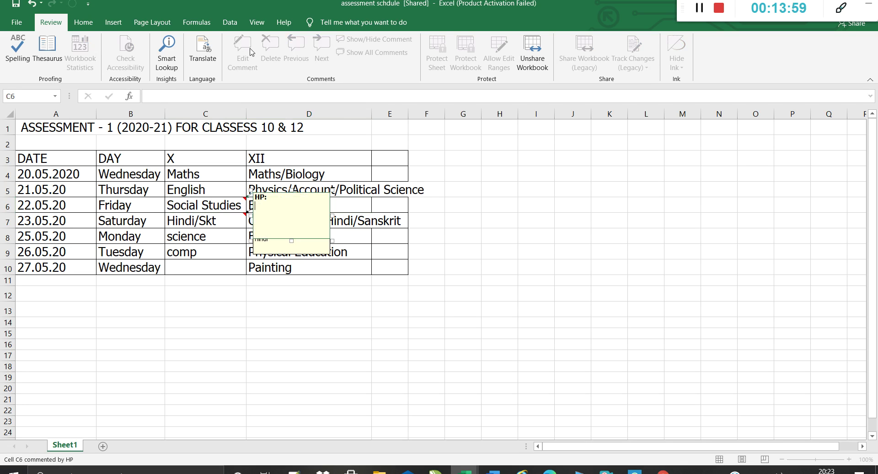
key(Escape)
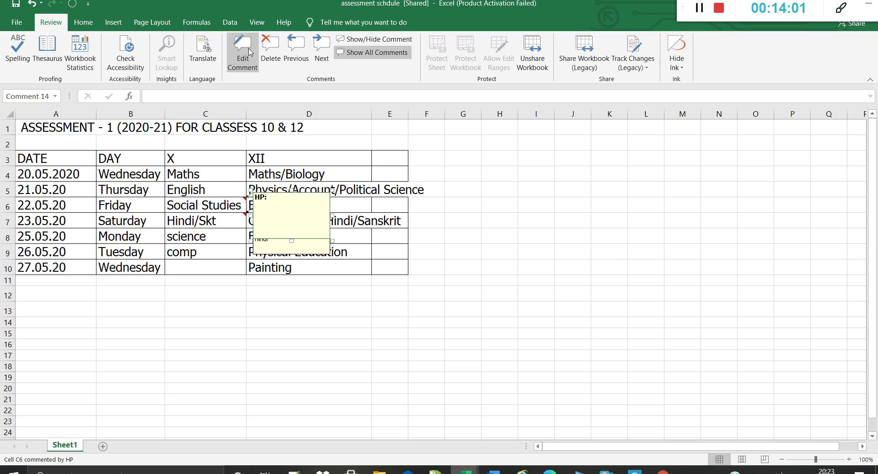
Step forward through the comments, continuing from the beginning of the workbook, and delete the blank comment on C6
click(318, 55)
click(319, 57)
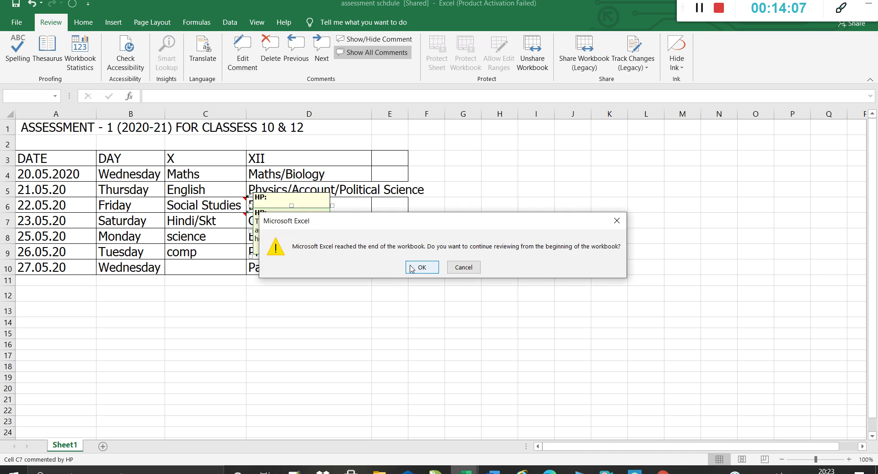
click(411, 268)
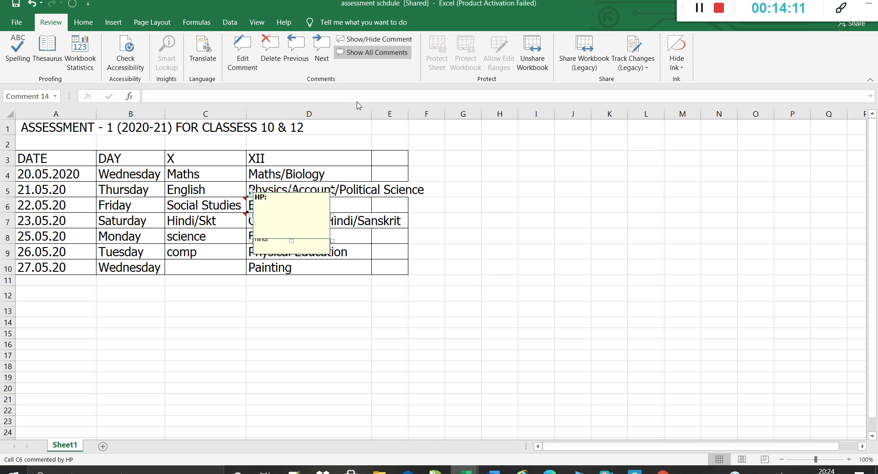
click(276, 60)
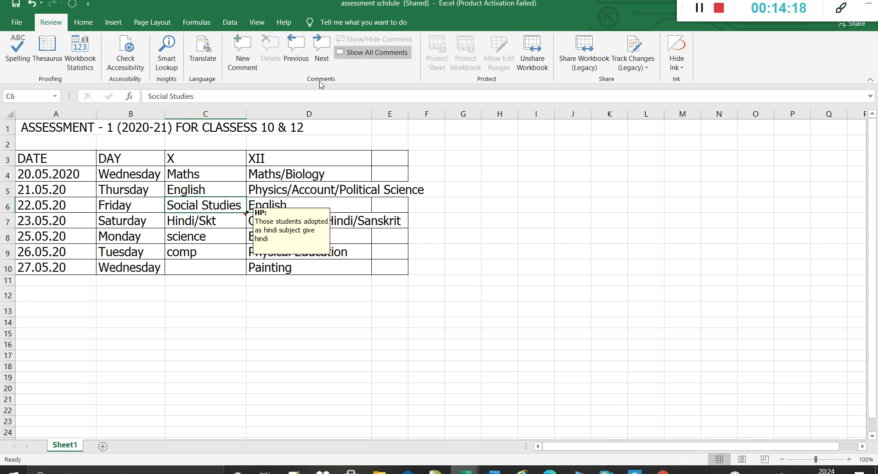
Insert a comment without text on the class X Maths cell C4
click(282, 172)
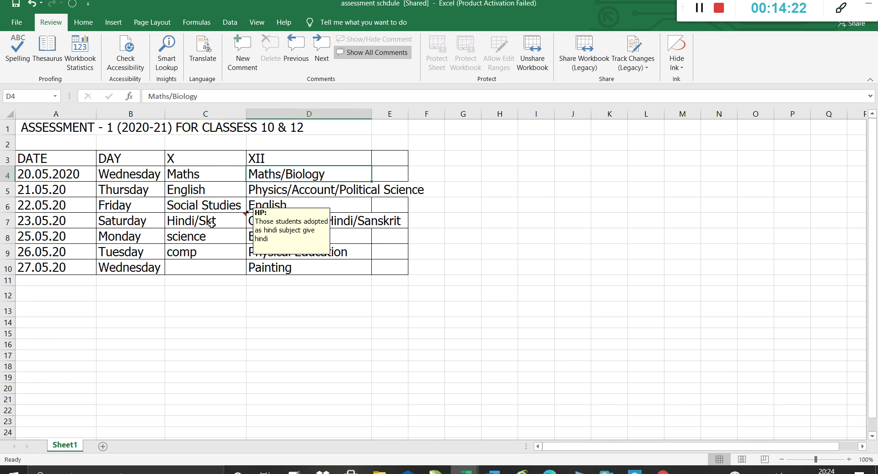
click(212, 180)
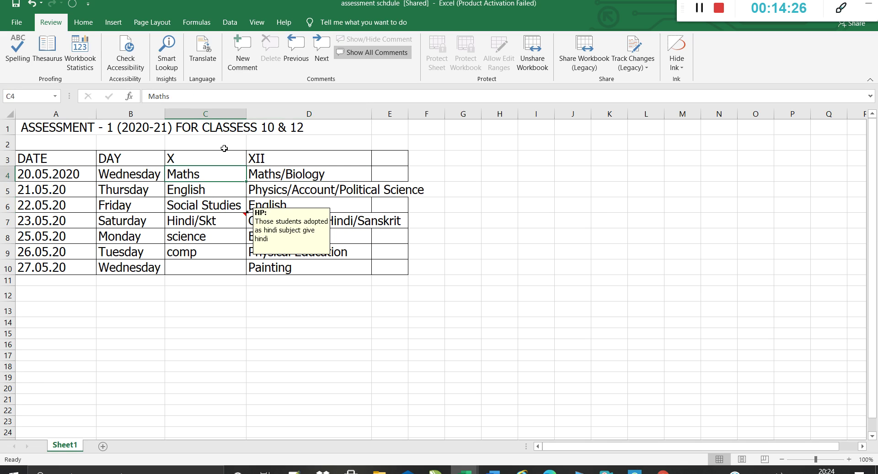
click(253, 63)
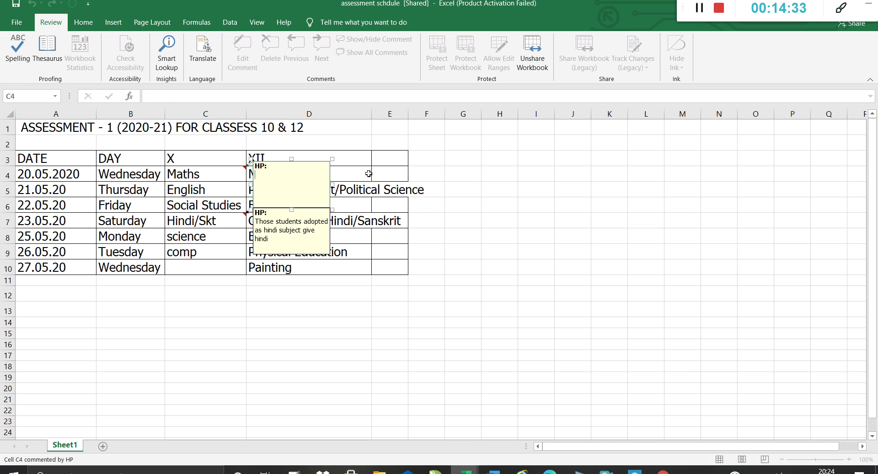
click(369, 173)
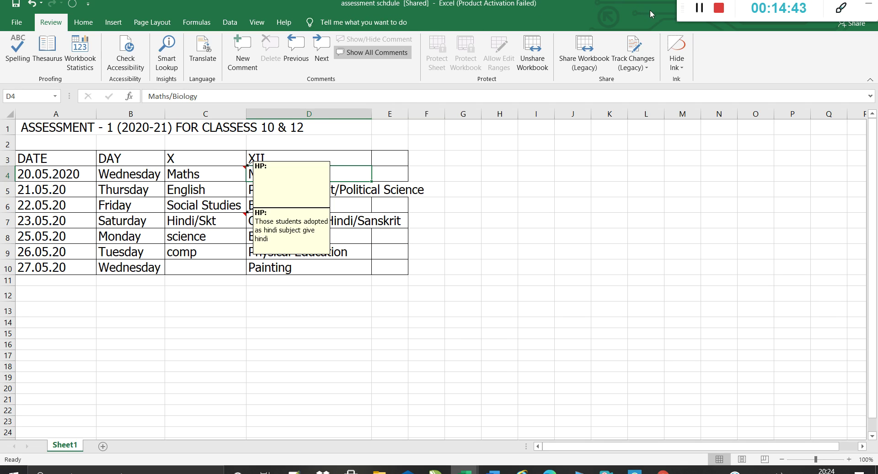
click(699, 11)
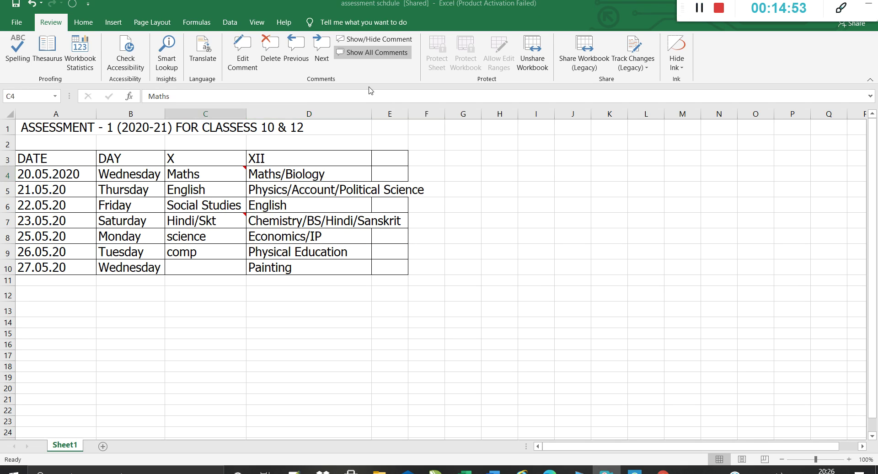
Format the comment text on the class X Hindi/Skt cell C7 as bold with font size 14
click(233, 220)
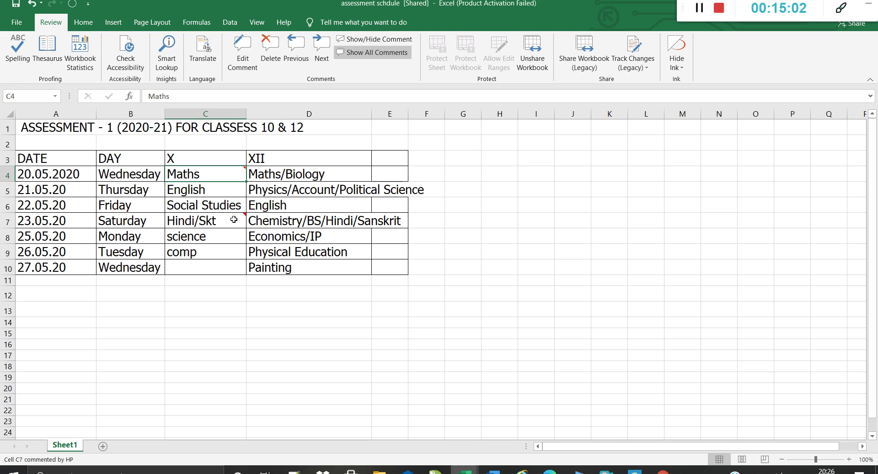
mouse_move(233, 219)
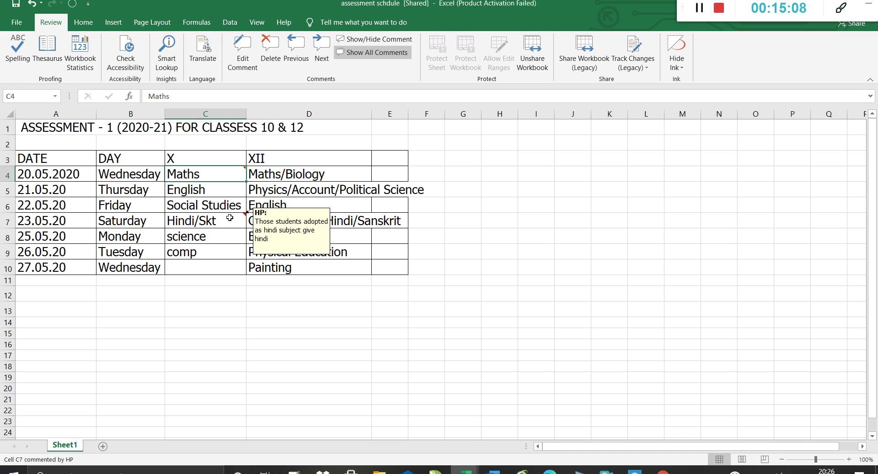
click(237, 56)
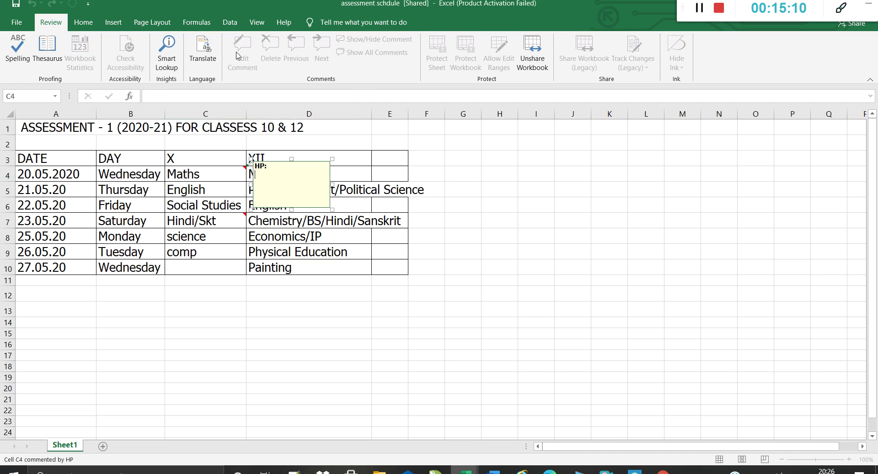
click(226, 222)
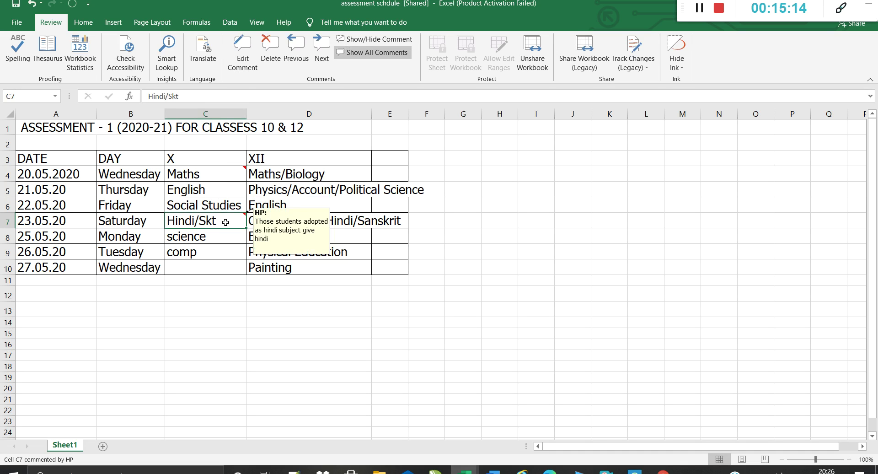
click(243, 55)
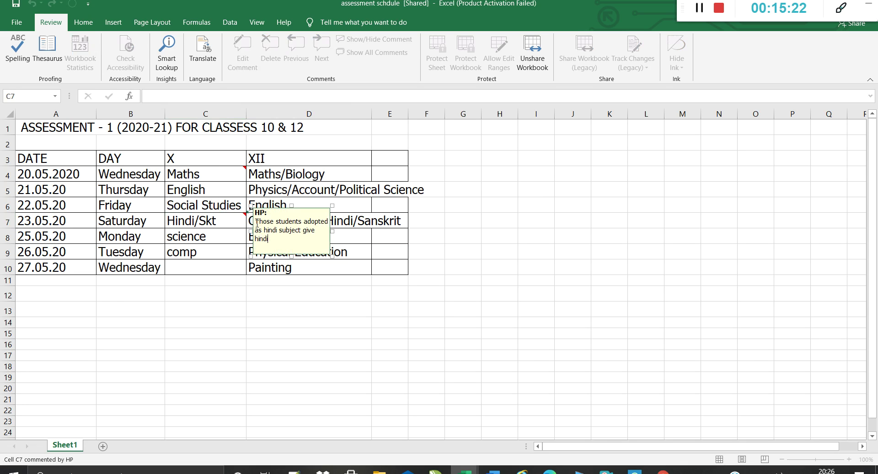
drag(254, 218, 268, 239)
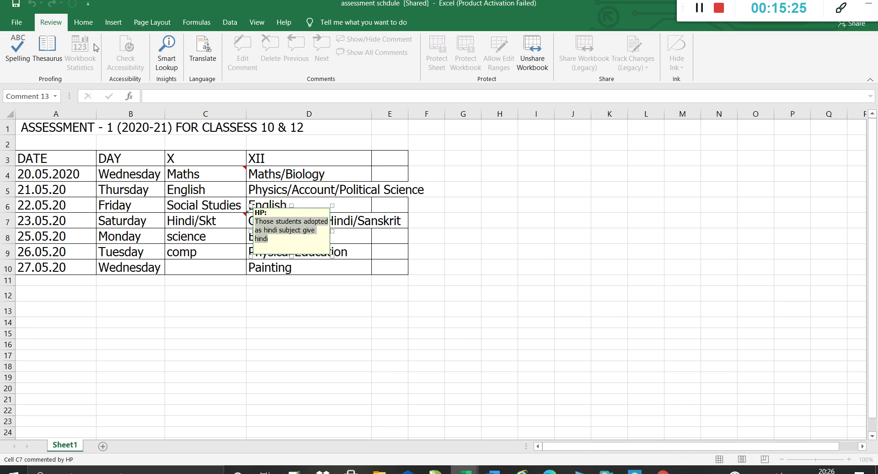
click(86, 24)
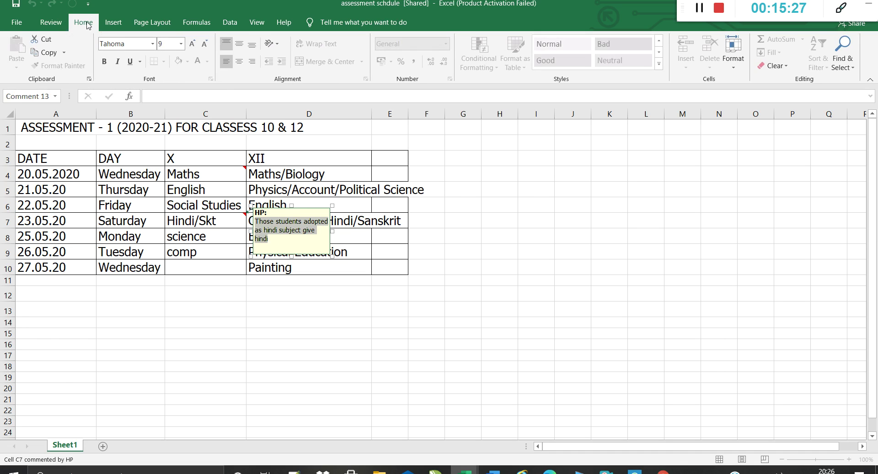
click(182, 45)
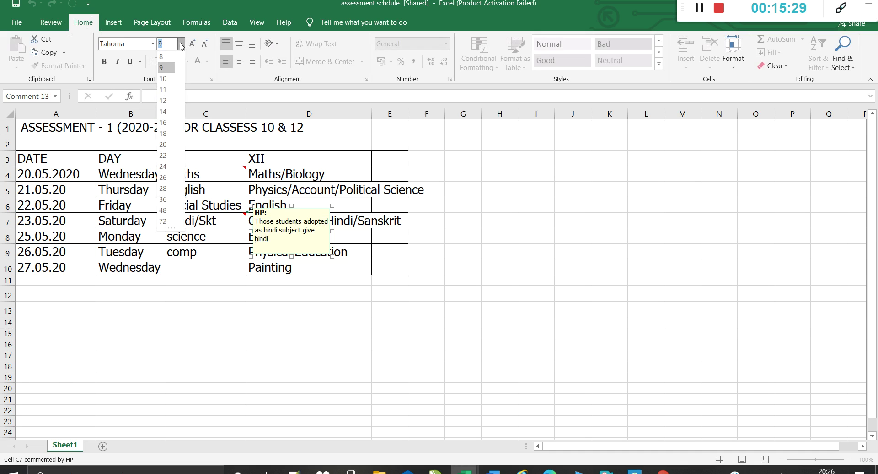
click(166, 112)
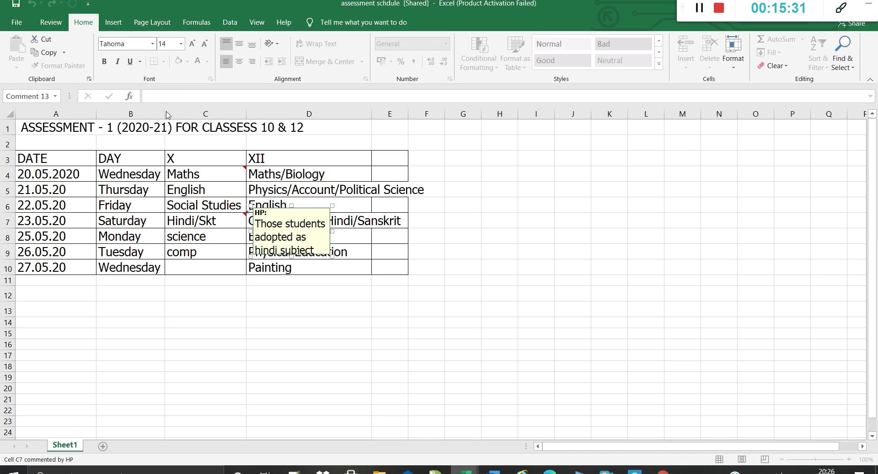
click(104, 61)
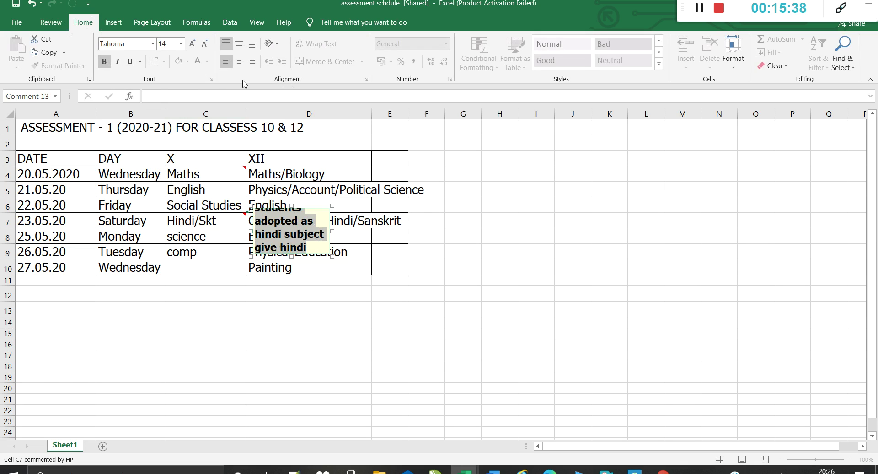
Finish editing the C7 comment and turn off the display of all comments in the workbook
click(58, 25)
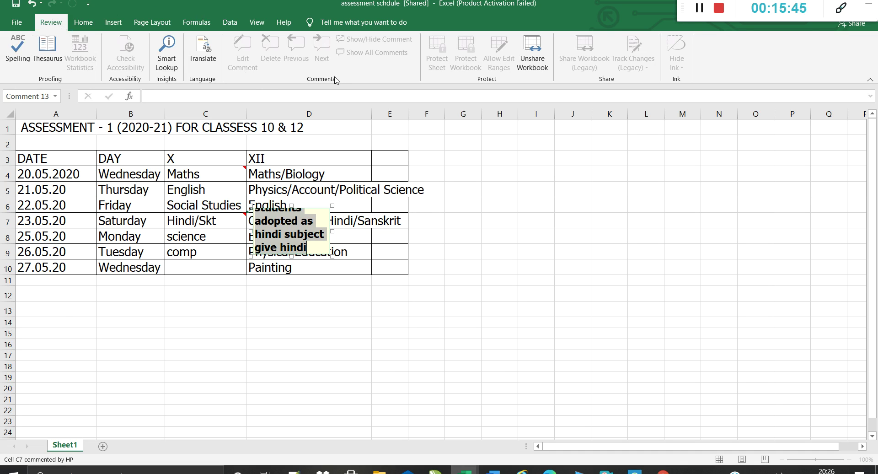
click(289, 185)
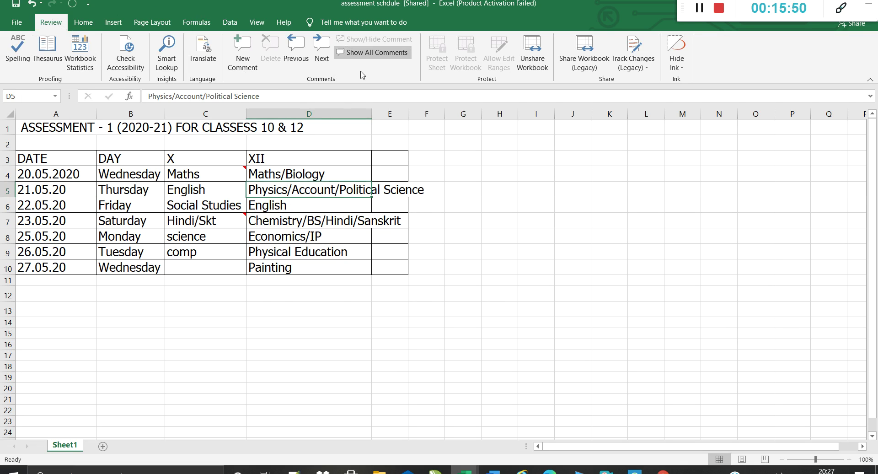
click(366, 54)
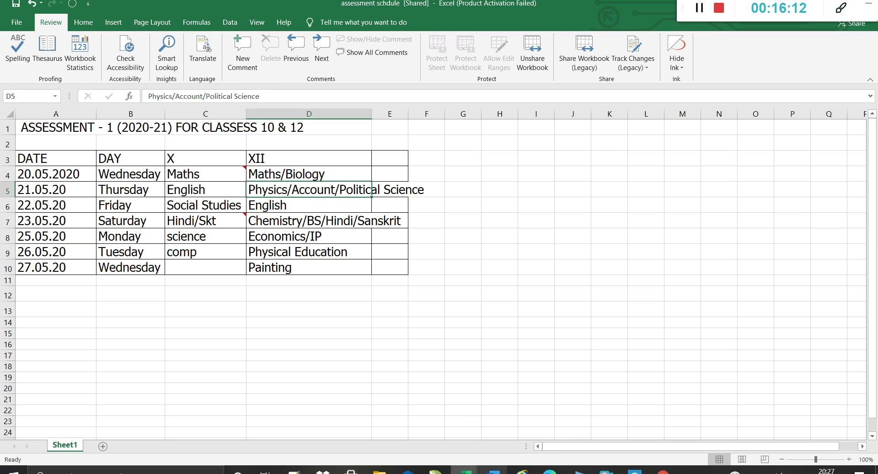
Switch to the Word document with the Chapter 8 heading and return to the shared assessment schedule workbook in Excel
click(494, 471)
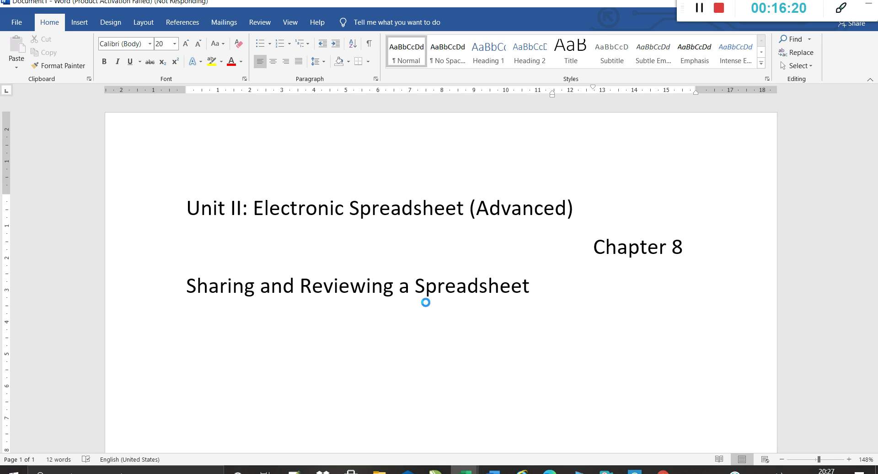
click(700, 11)
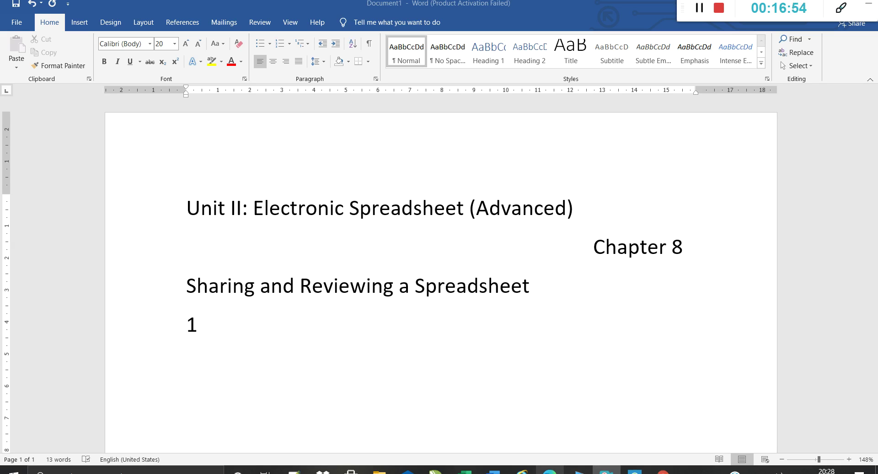
mouse_move(464, 470)
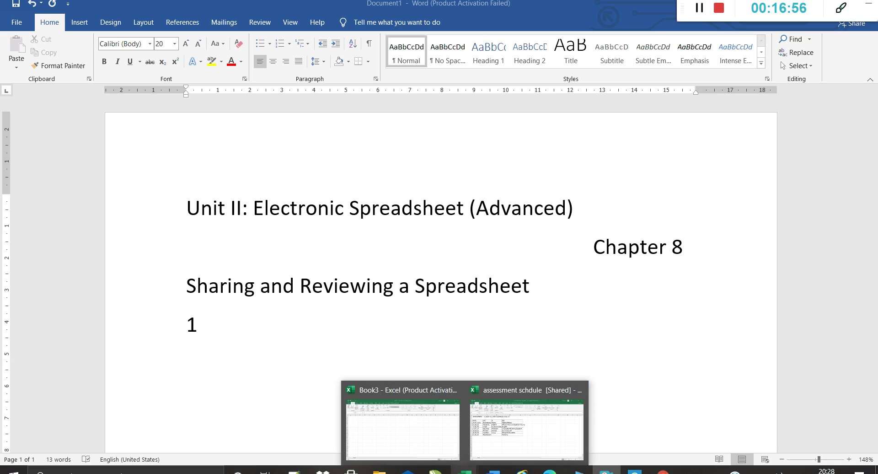
mouse_move(425, 426)
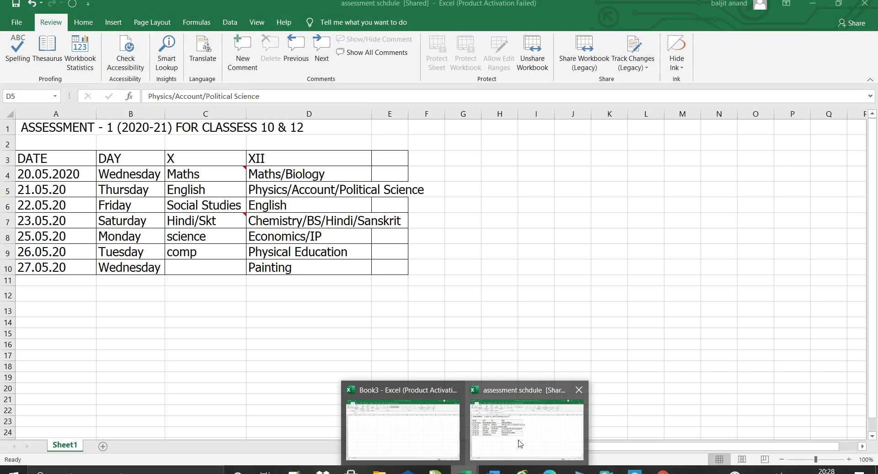
click(504, 430)
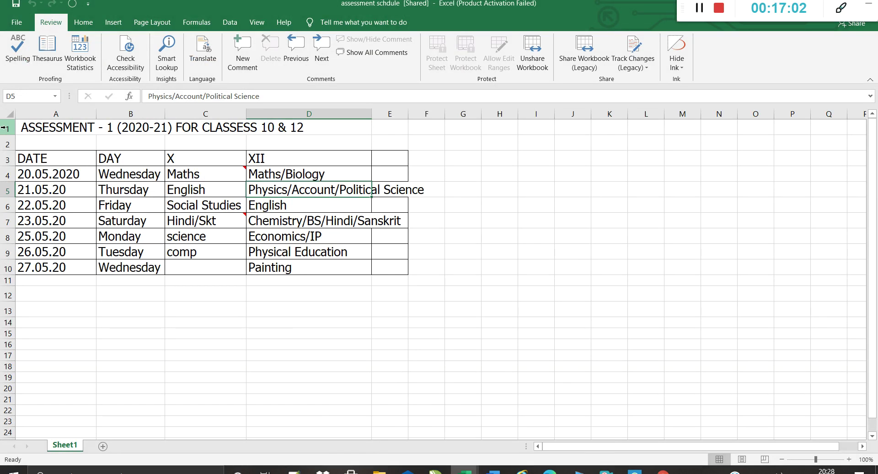
Start merging workbooks into the shared schedule, agree to save it, and close the file selection without choosing a file
click(72, 5)
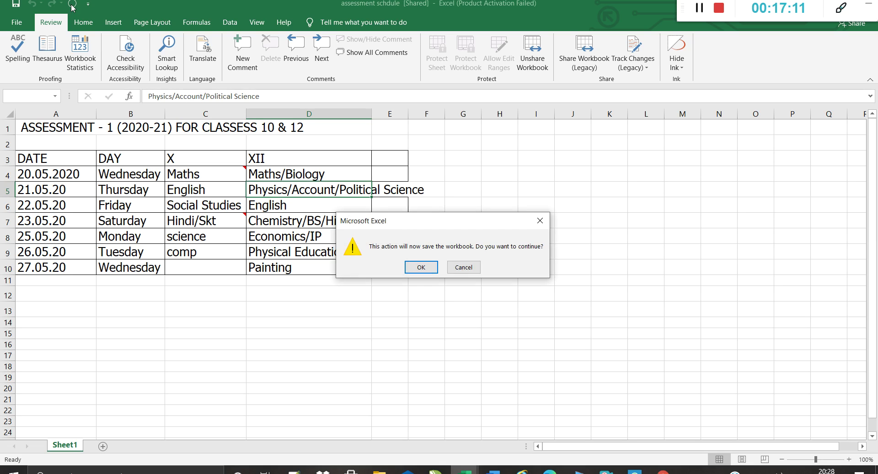
click(419, 268)
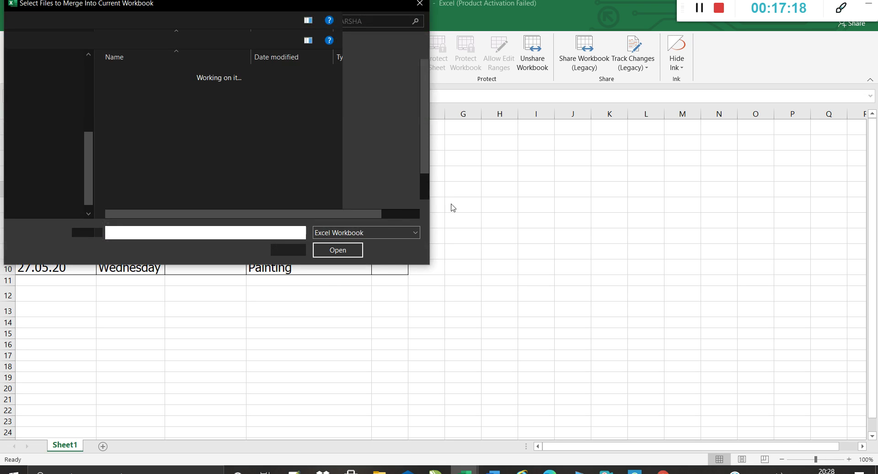
click(420, 5)
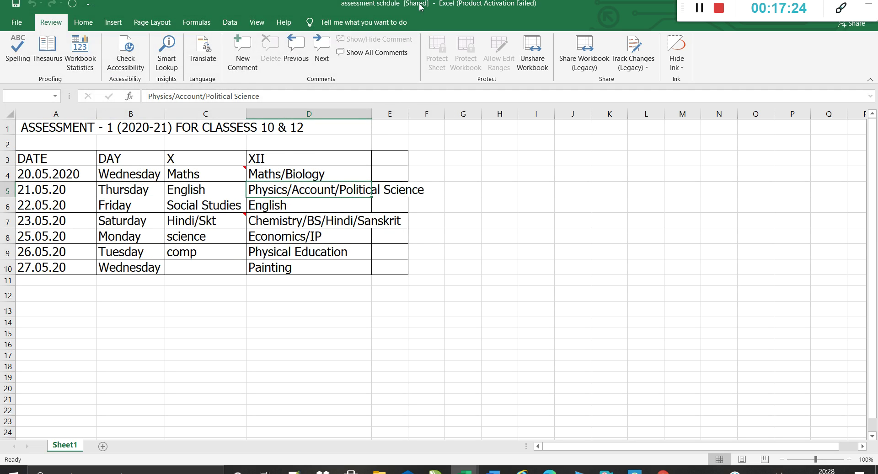